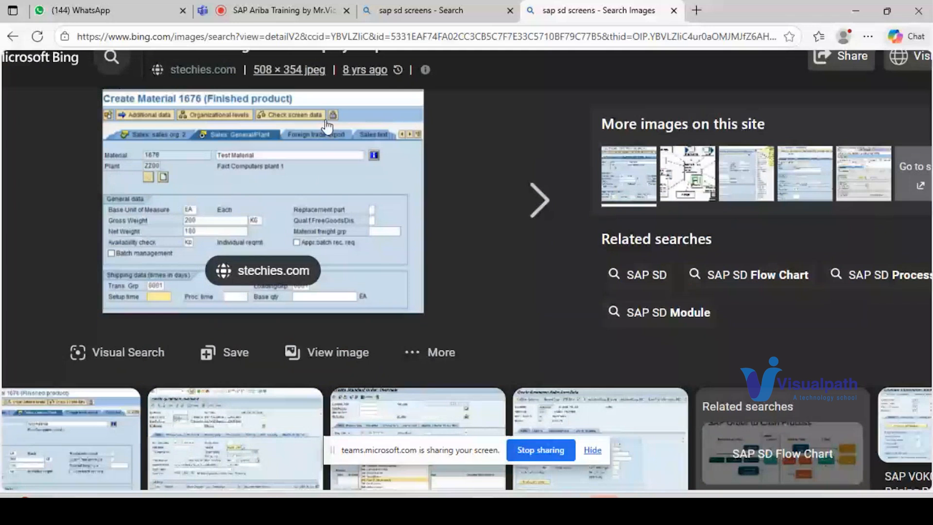
# Step: Browse the SAP SD image results, viewing the material master diagram, the Create Customer screen and other screenshots from the same site
pyautogui.scroll(1, 222, 300)
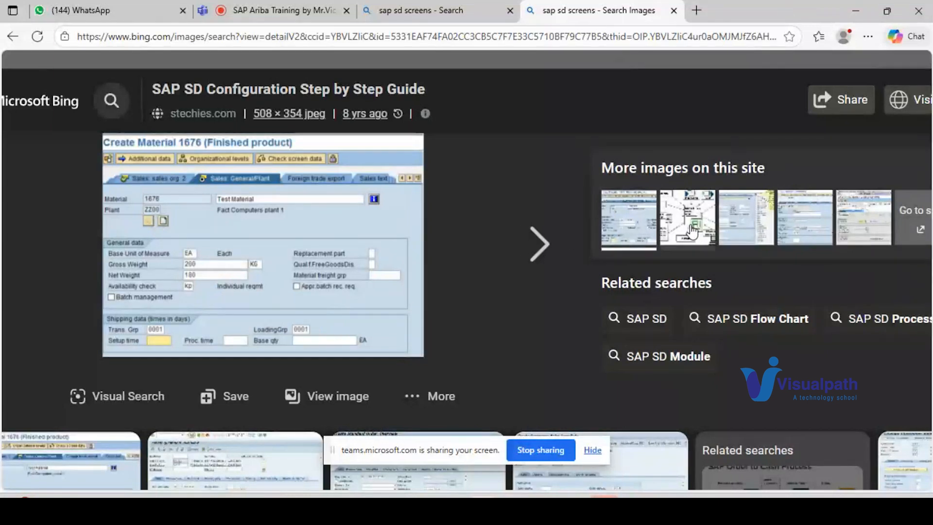
pyautogui.click(737, 238)
pyautogui.click(688, 221)
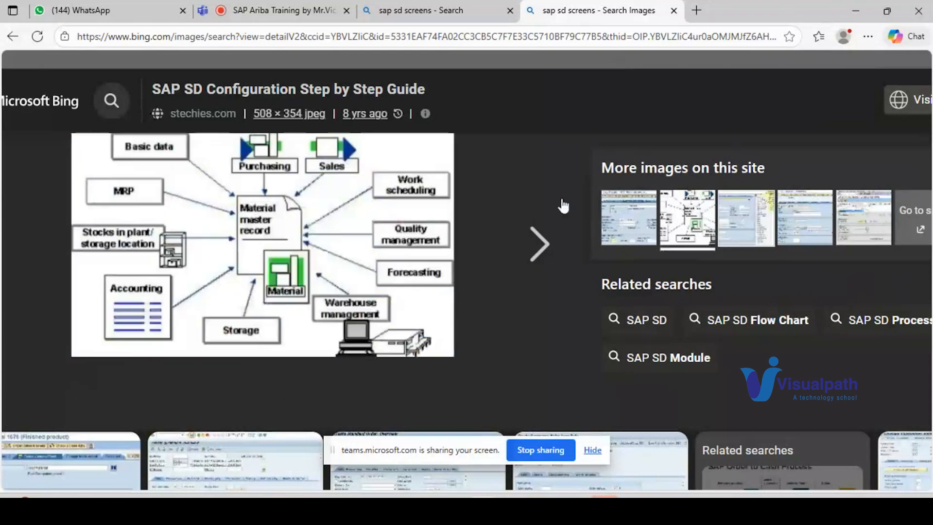
pyautogui.click(811, 222)
pyautogui.click(746, 224)
pyautogui.click(805, 224)
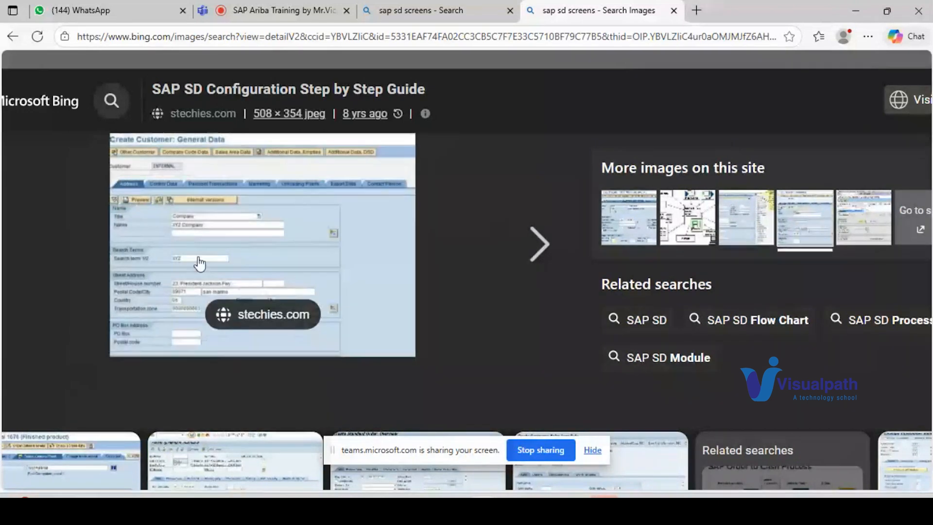
pyautogui.scroll(4, 199, 259)
pyautogui.scroll(-1, 206, 251)
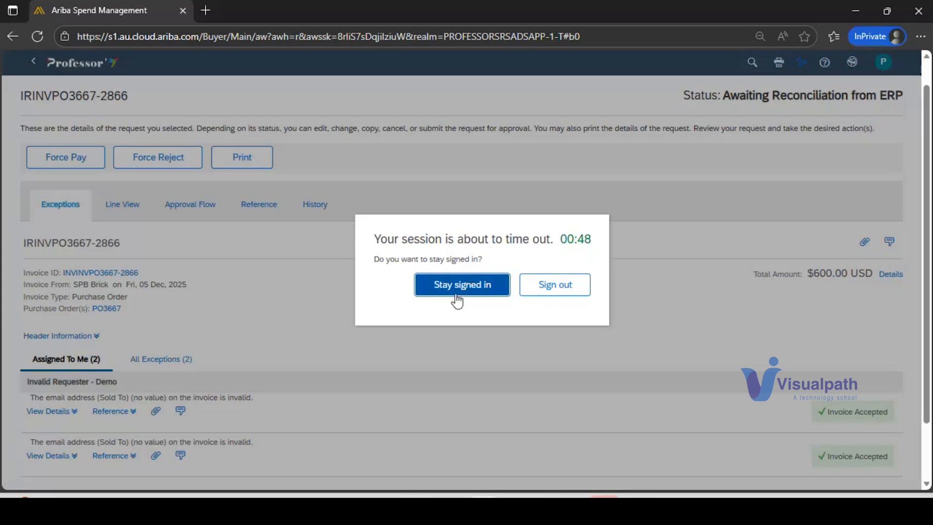
# Step: Switch to the Ariba window, keep the session signed in and return to the home page
pyautogui.click(455, 294)
pyautogui.click(80, 63)
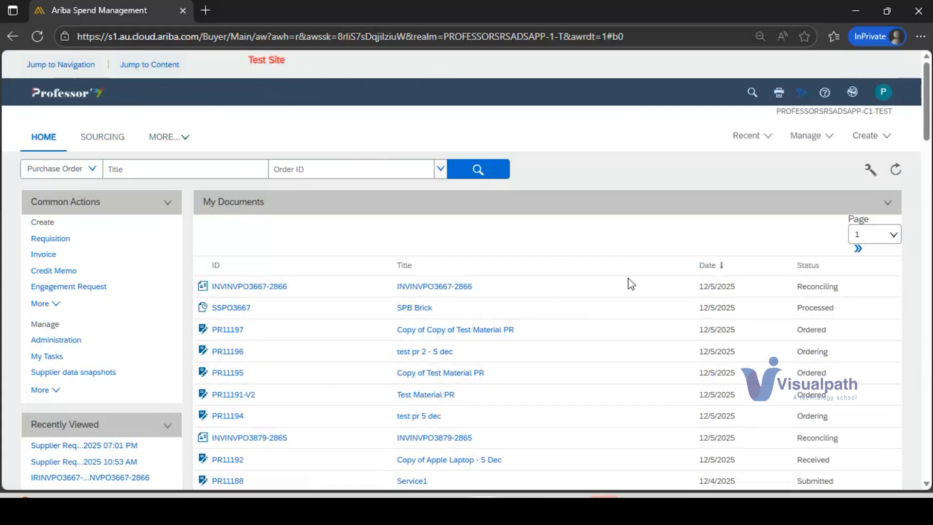
# Step: Switch to user_preferences.txt in Notepad and add the heading "supply chain (business)" with blank lines above the existing notes
pyautogui.click(634, 507)
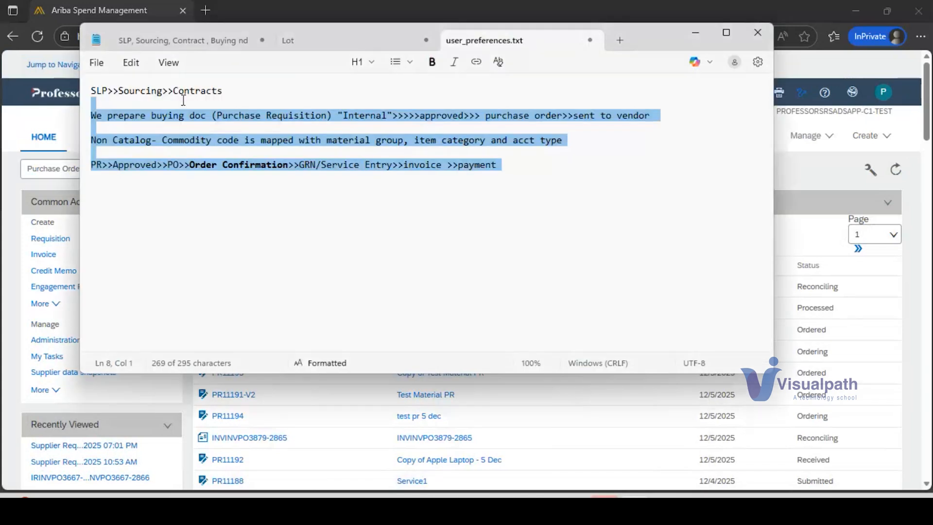
pyautogui.click(92, 91)
pyautogui.press('Return')
pyautogui.press('Return')
pyautogui.press('Return')
pyautogui.press('Return')
pyautogui.press('Return')
pyautogui.press('Return')
pyautogui.press('Return')
pyautogui.press('Return')
pyautogui.press('Return')
pyautogui.press('Return')
pyautogui.press('Return')
pyautogui.press('Return')
pyautogui.press('Return')
pyautogui.press('Return')
pyautogui.press('Return')
pyautogui.press('Return')
pyautogui.press('Return')
pyautogui.press('Return')
pyautogui.press('Return')
pyautogui.press('Return')
pyautogui.press('Return')
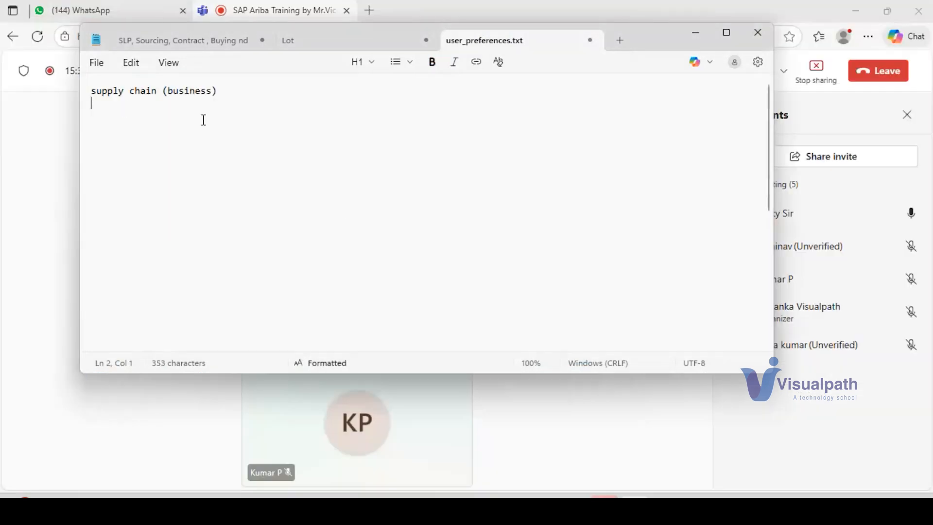
# Step: Below the heading, leave a blank line and start the process line "requirement (laptop)>>> find the sellers>>>ask for price>>>"
pyautogui.press('Return')
pyautogui.press('Return')
pyautogui.write('require')
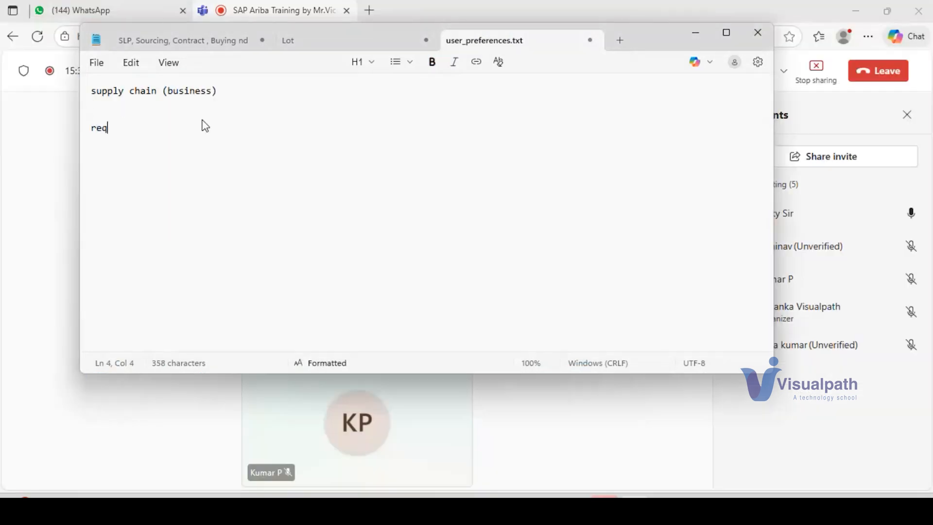
pyautogui.write('ment')
pyautogui.write('(laptop)')
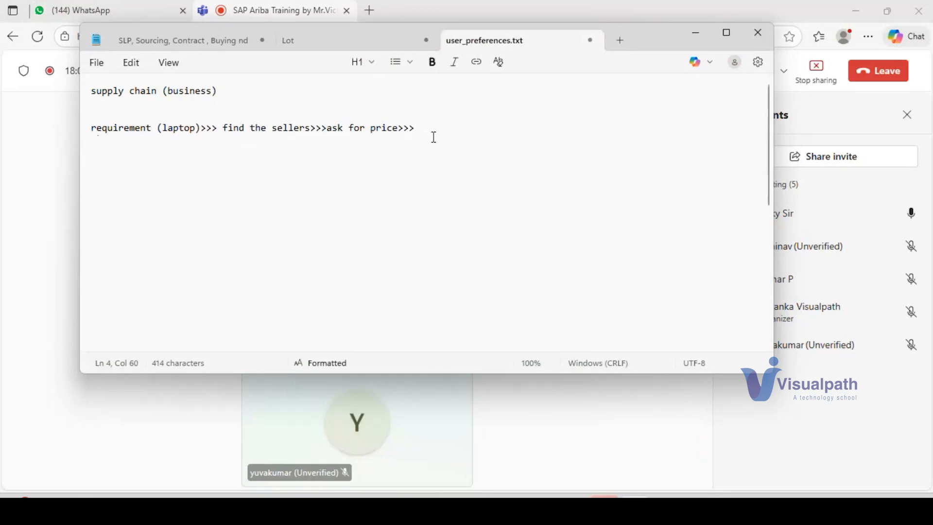
# Step: Extend the process line with "finalised>>>issue an order"
pyautogui.write('finali')
pyautogui.write('s')
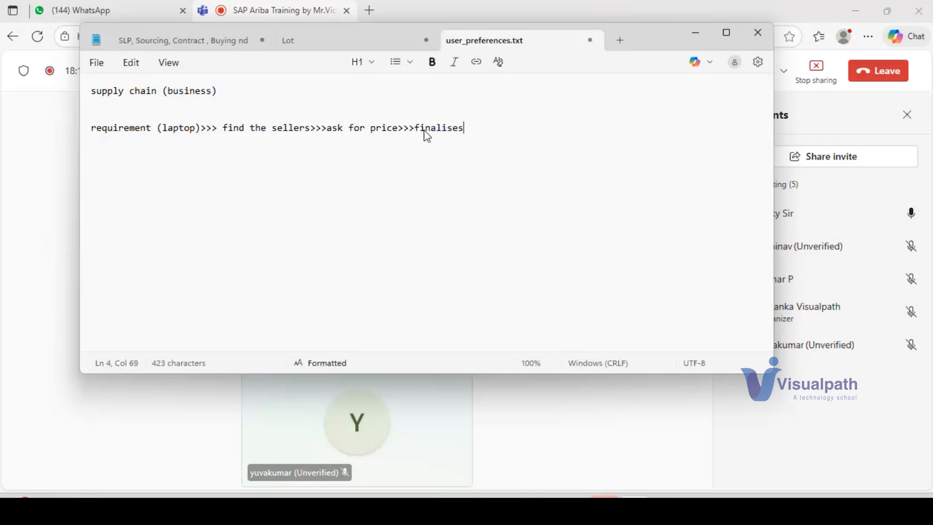
pyautogui.write('ed>>>')
pyautogui.write('iss')
pyautogui.write('e')
pyautogui.press('BackSpace')
pyautogui.press('BackSpace')
pyautogui.write('ue an order')
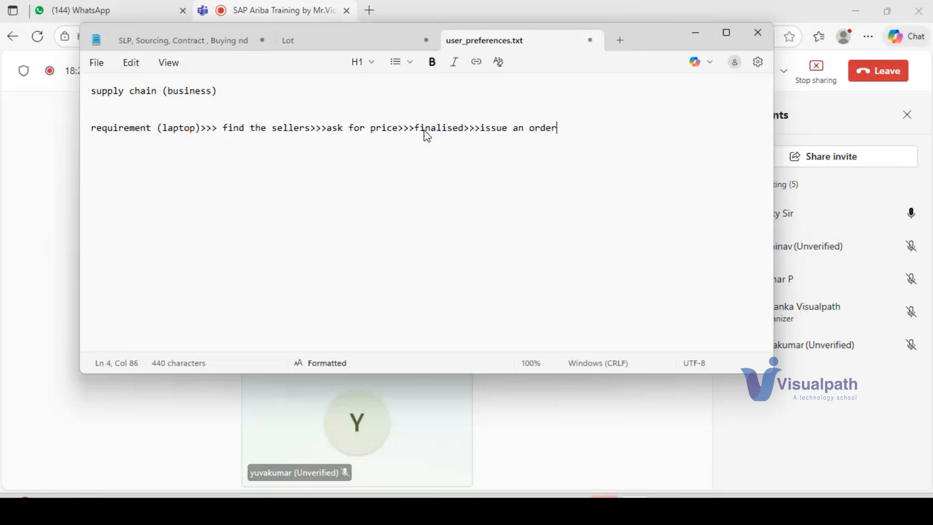
pyautogui.write(' ( PO)>>')
# Step: Add "(PO)>>" after "issue an order", with no space inside the opening bracket
pyautogui.click(574, 128)
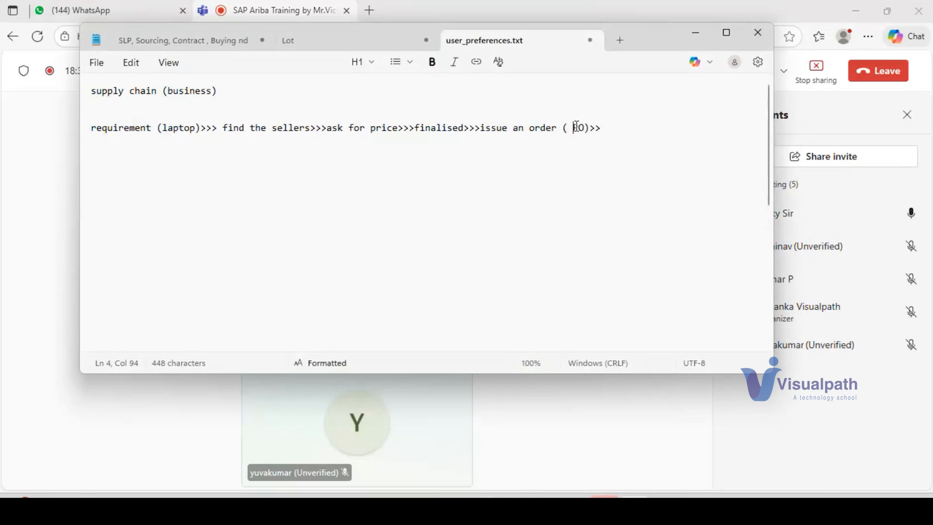
pyautogui.press('BackSpace')
pyautogui.click(606, 128)
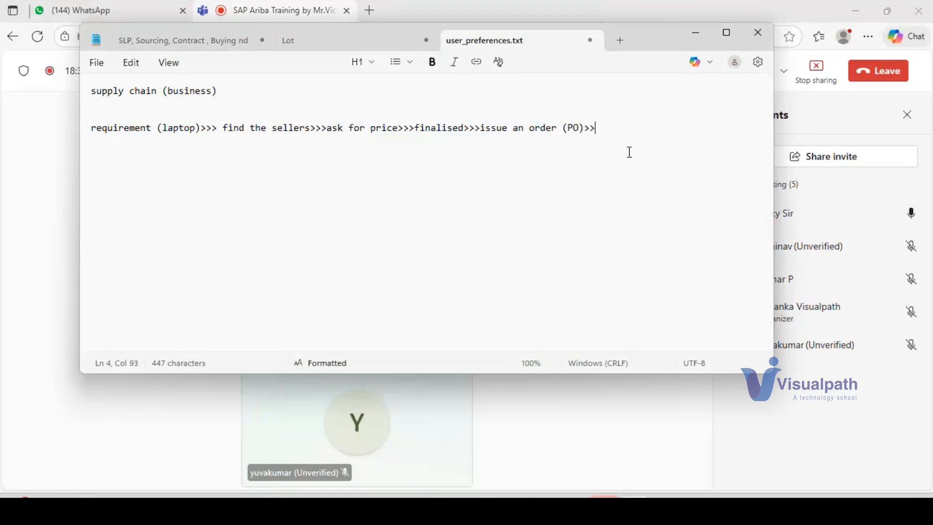
# Step: Continue the process line after the PO stage with "Vendor will provide the material>>>>>"
pyautogui.write('v')
pyautogui.press('BackSpace')
pyautogui.write('Vendor will provide the materal')
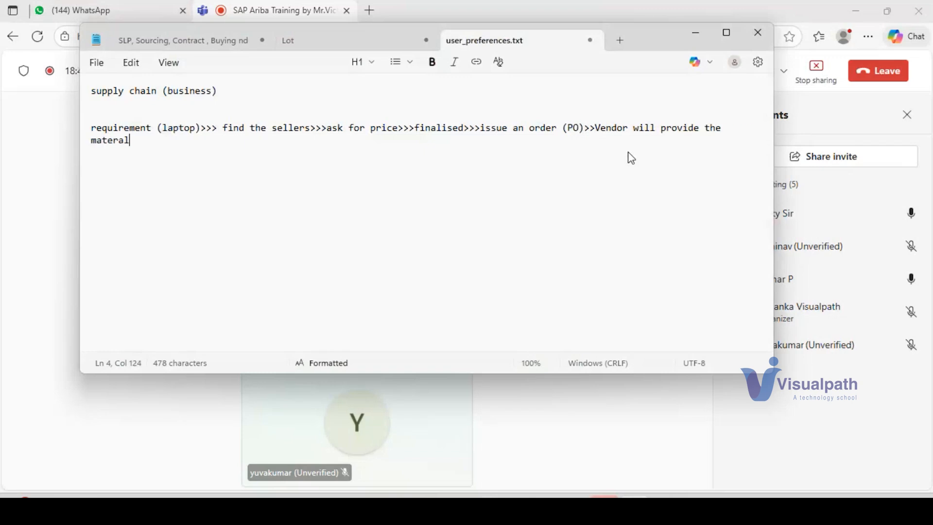
pyautogui.press('BackSpace')
pyautogui.press('BackSpace')
pyautogui.write('ial>>>>>Invoic')
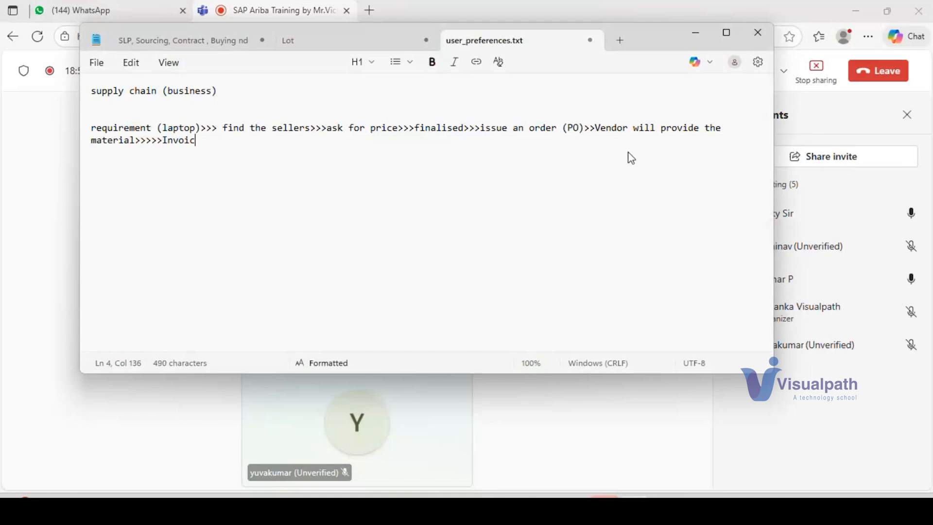
pyautogui.write('e>>>>>Payment')
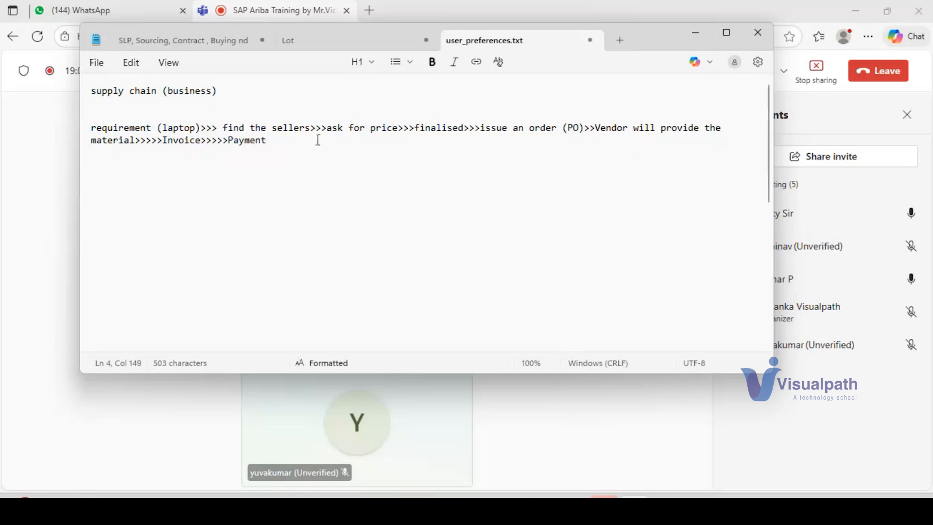
# Step: Make the whole process line from "requirement" to "Payment" bold
pyautogui.moveTo(317, 141); pyautogui.dragTo(83, 134)
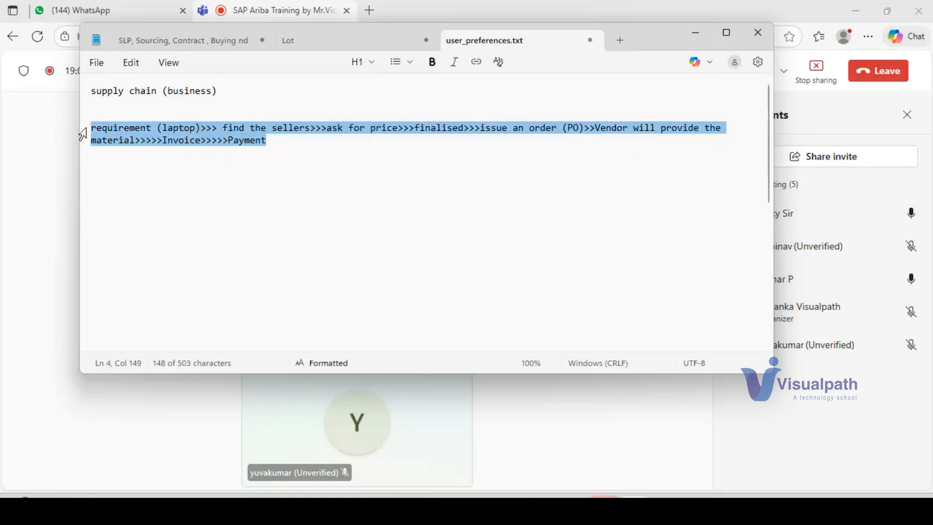
pyautogui.hotkey('ctrl', 'b')
pyautogui.click(284, 142)
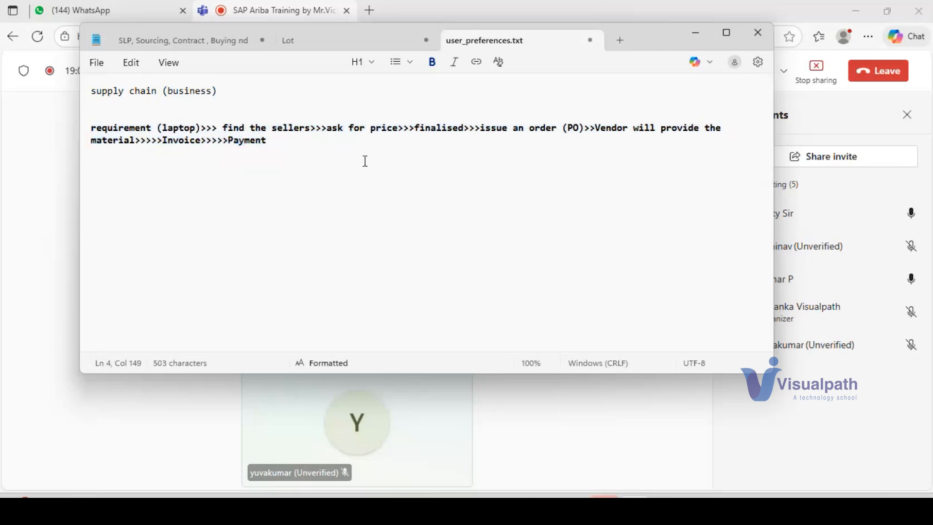
pyautogui.doubleClick(127, 130)
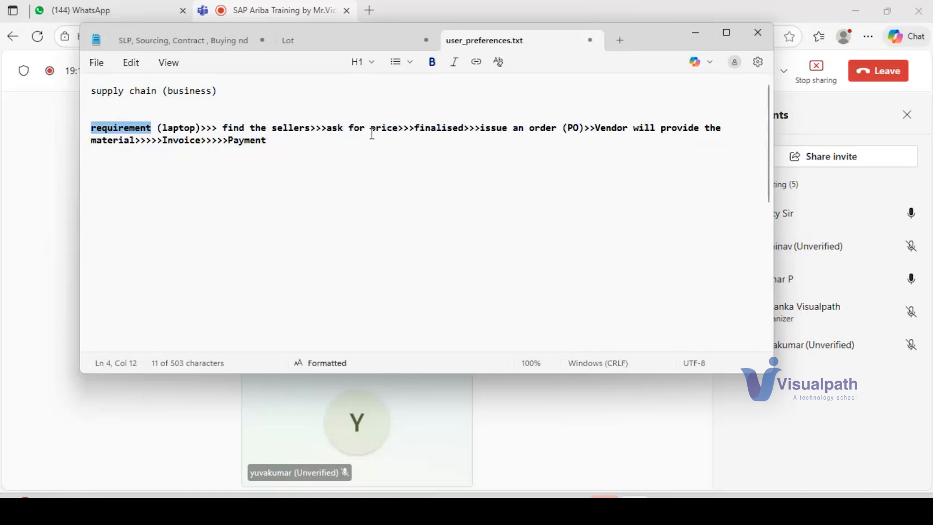
pyautogui.moveTo(360, 129); pyautogui.dragTo(431, 142)
pyautogui.click(442, 128)
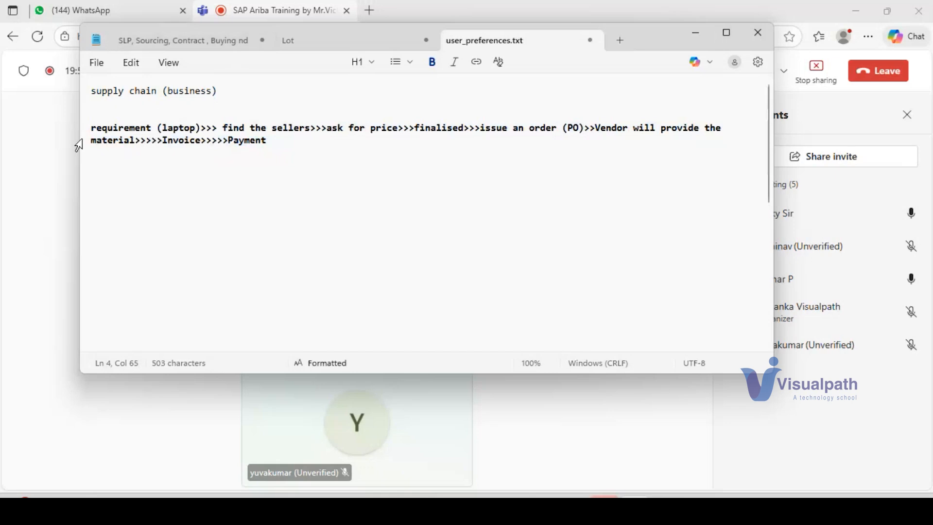
pyautogui.click(93, 128)
pyautogui.moveTo(92, 128); pyautogui.dragTo(288, 141)
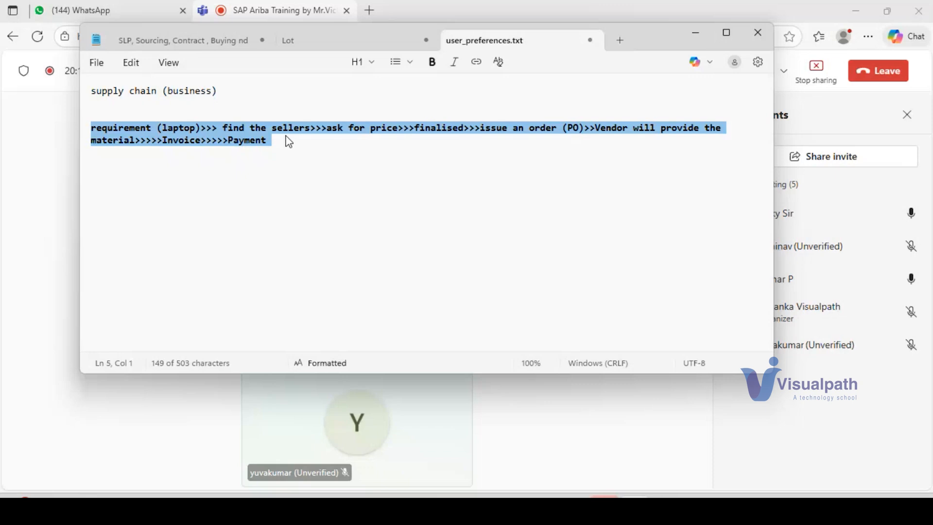
pyautogui.click(277, 147)
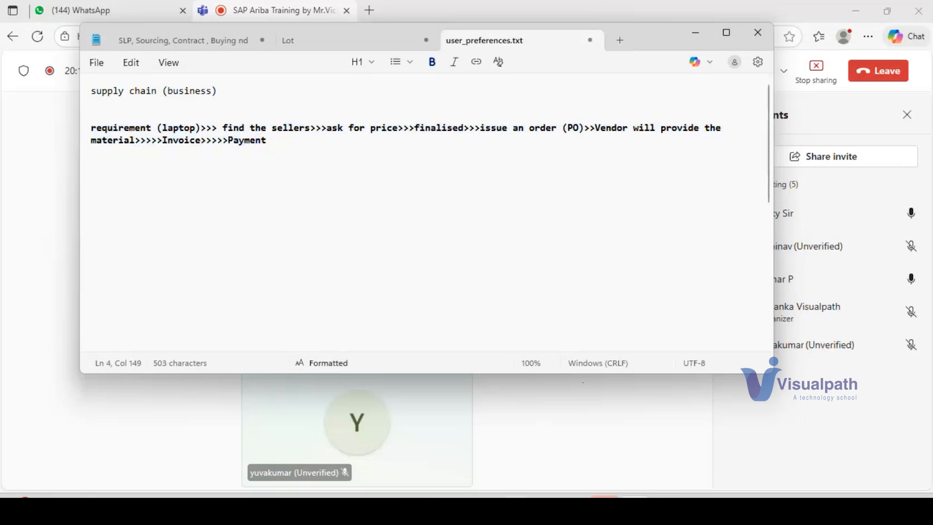
# Step: Switch to Ariba, view the list of additional module areas and open the PROFESSORSRSADSAPP-TEST site
pyautogui.click(481, 445)
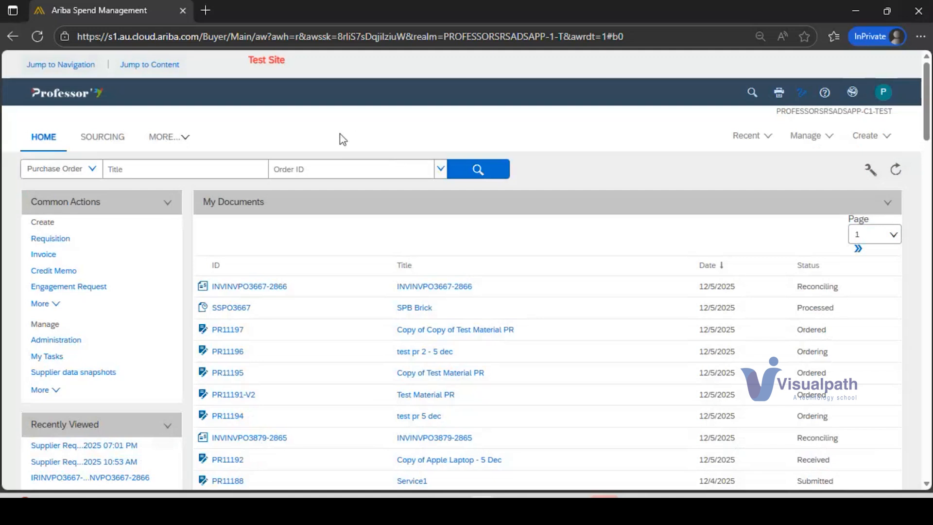
pyautogui.click(163, 137)
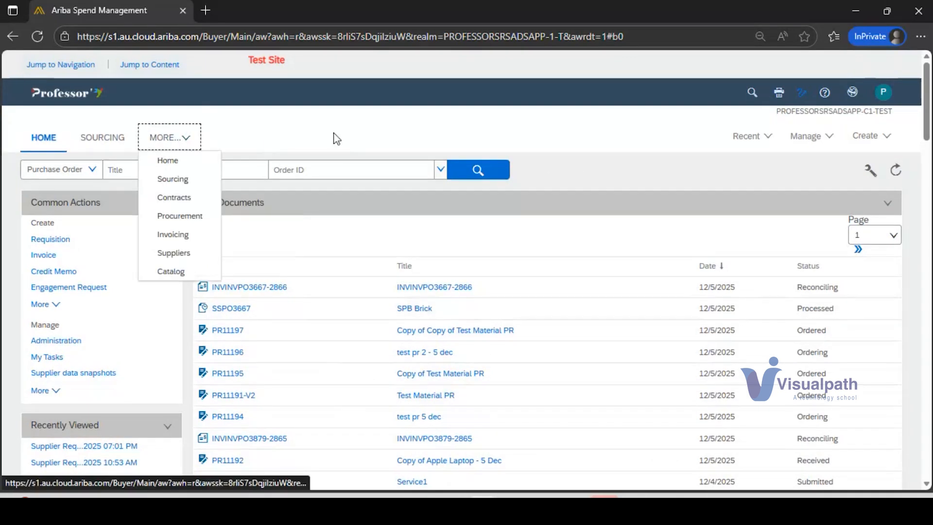
pyautogui.click(446, 127)
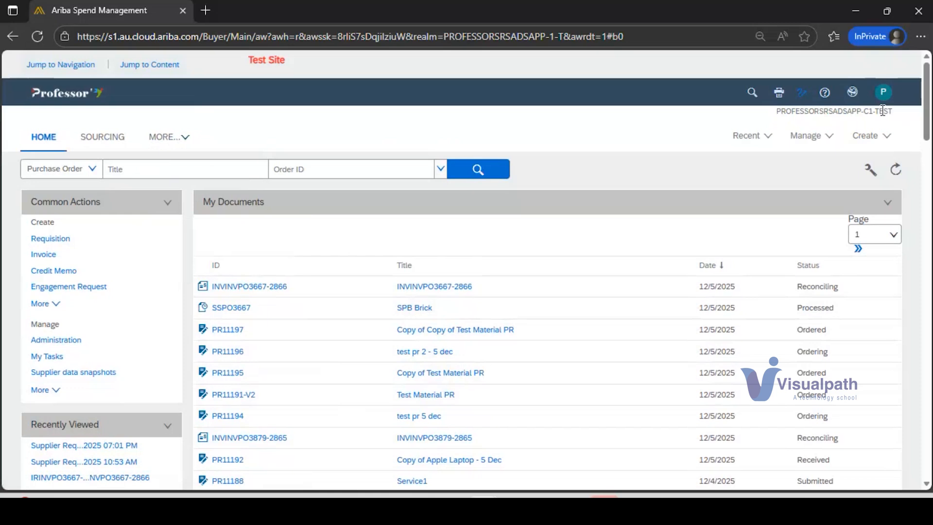
pyautogui.click(849, 93)
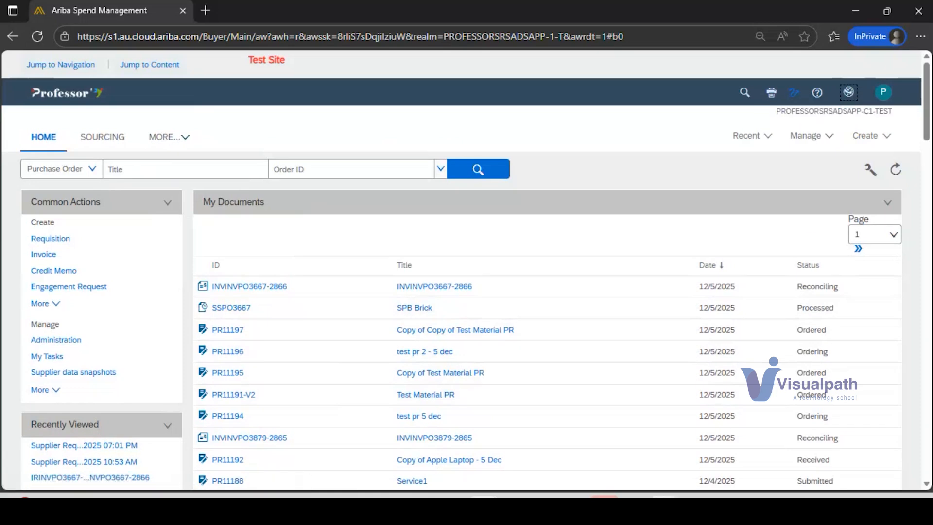
# Step: Return to the Notepad notes and add the heading "Modules of Ariba" below the process line, separated by blank lines
pyautogui.moveTo(665, 505)
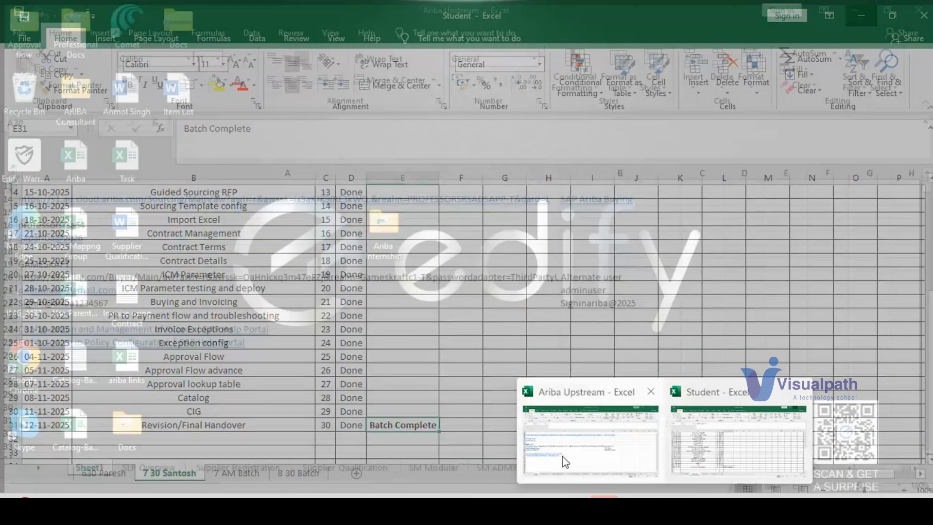
pyautogui.click(635, 504)
pyautogui.press('Return')
pyautogui.press('Return')
pyautogui.press('Return')
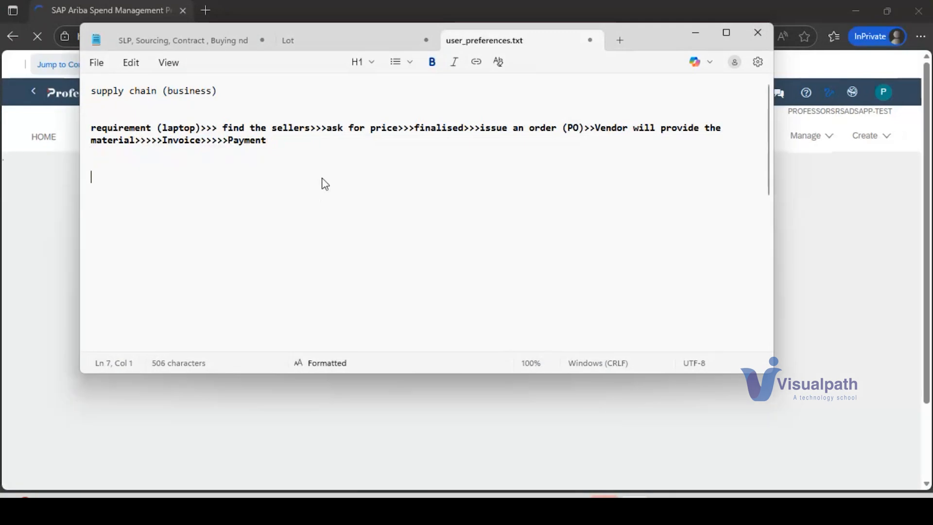
pyautogui.write('Modules of Ari')
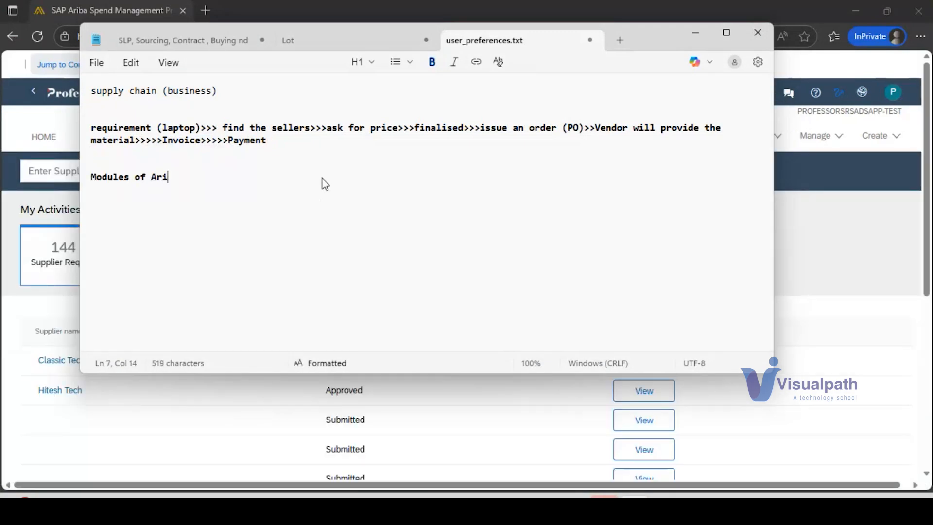
pyautogui.write('baSoq')
# Step: Enter "Supplier Lifecycle Performance" as the first module under the "Modules of Ariba" heading
pyautogui.press('BackSpace')
pyautogui.press('BackSpace')
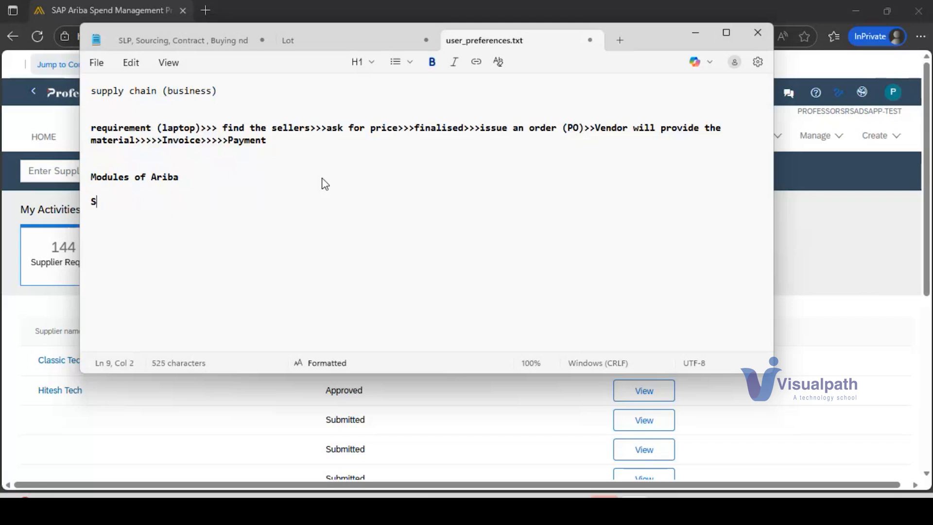
pyautogui.write('upplier Lifecycle a')
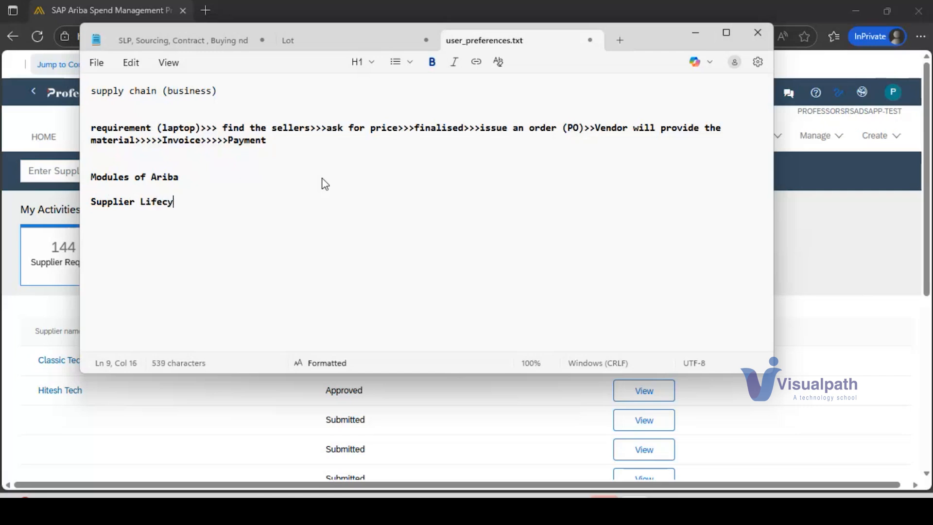
pyautogui.press('BackSpace')
pyautogui.write('Performance')
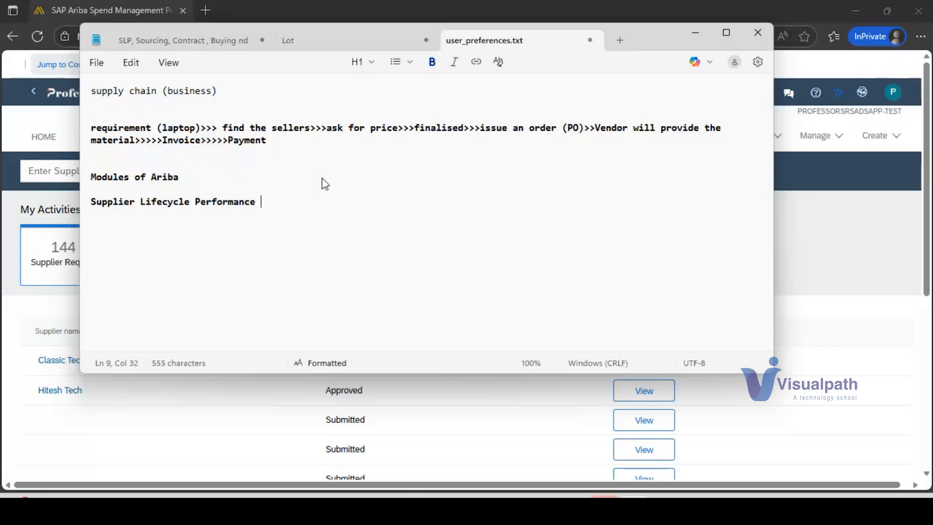
# Step: Remove the bold formatting from "requirement (laptop)>>> find the sellers" in the process line
pyautogui.click(93, 126)
pyautogui.moveTo(97, 127); pyautogui.dragTo(313, 132)
pyautogui.hotkey('ctrl', 'b')
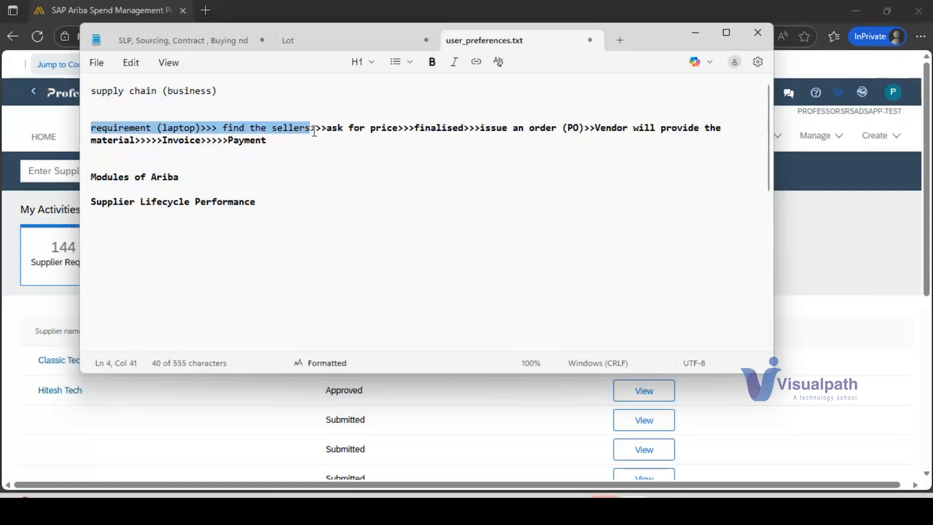
# Step: Add "Sourcing" on a new line below "Supplier Lifecycle Performance"
pyautogui.moveTo(267, 202); pyautogui.dragTo(91, 202)
pyautogui.click(271, 208)
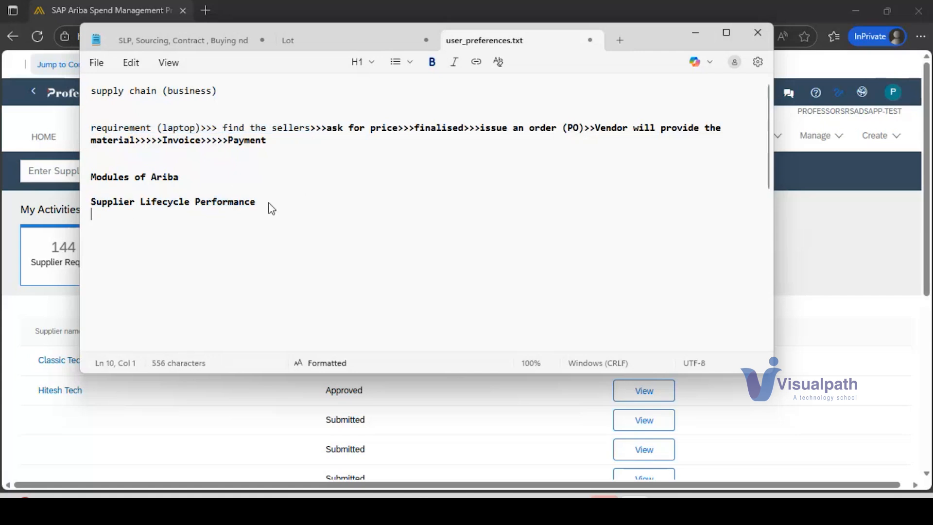
pyautogui.write('Sourc')
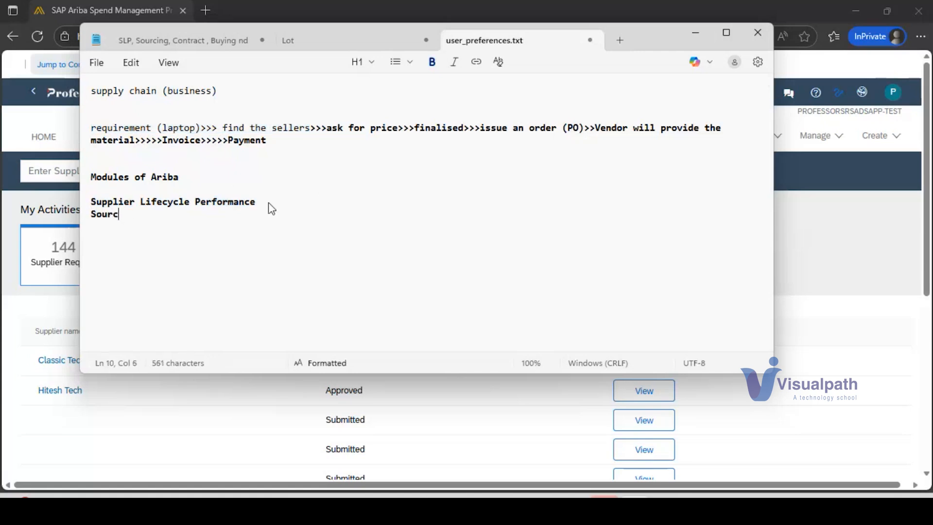
pyautogui.write('ing')
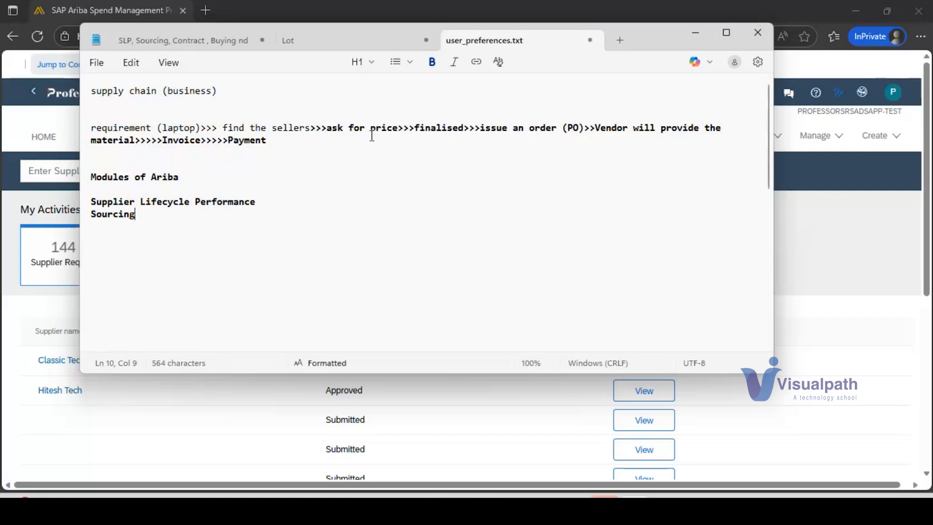
# Step: Remove the bold formatting from "ask for price>>>finalised" in the process line
pyautogui.moveTo(327, 127); pyautogui.dragTo(468, 130)
pyautogui.click(382, 104)
pyautogui.moveTo(327, 127); pyautogui.dragTo(672, 159)
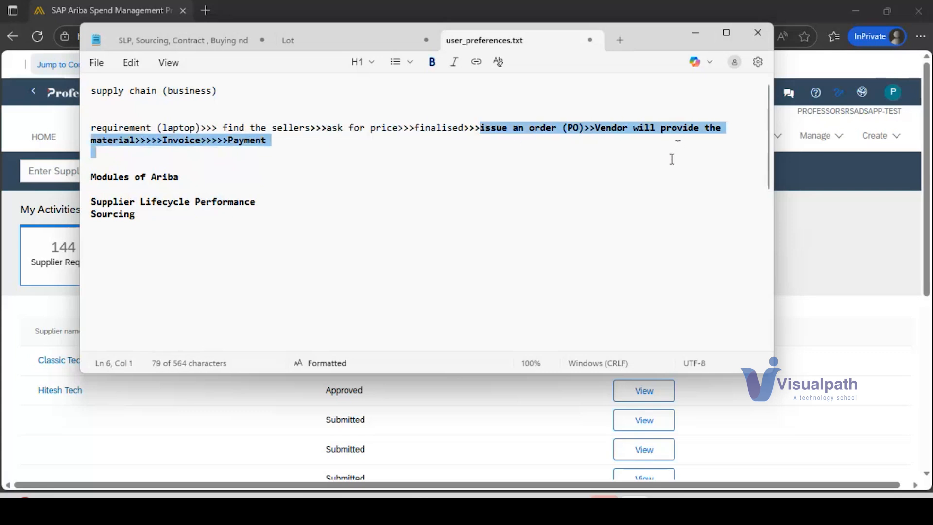
pyautogui.click(448, 128)
pyautogui.click(433, 129)
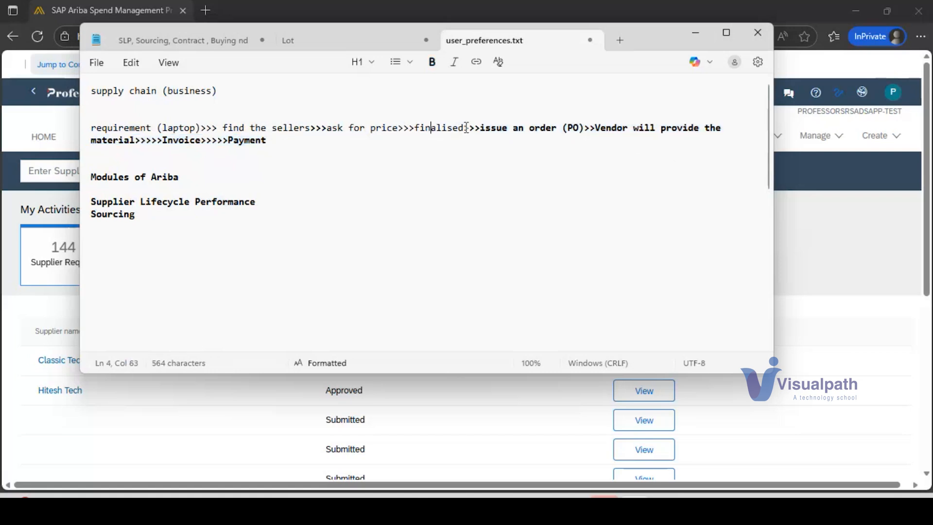
# Step: Add "Contracting" on a new line below "Sourcing" in the module list
pyautogui.moveTo(465, 129); pyautogui.dragTo(418, 130)
pyautogui.click(165, 219)
pyautogui.press('Return')
pyautogui.write('Contracting')
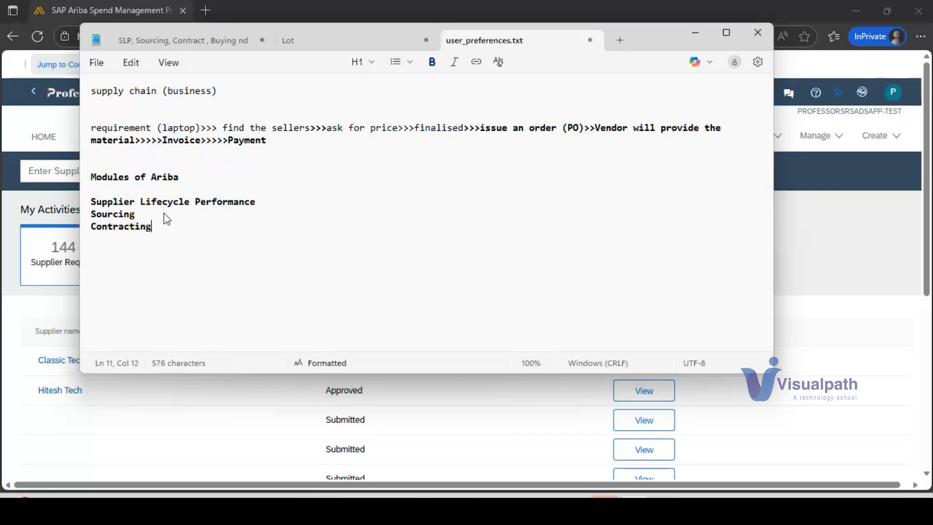
pyautogui.press('Return')
# Step: Add "Buying and Invoicing" on a new line below "Contracting" in the module list
pyautogui.click(485, 126)
pyautogui.moveTo(485, 127); pyautogui.dragTo(552, 160)
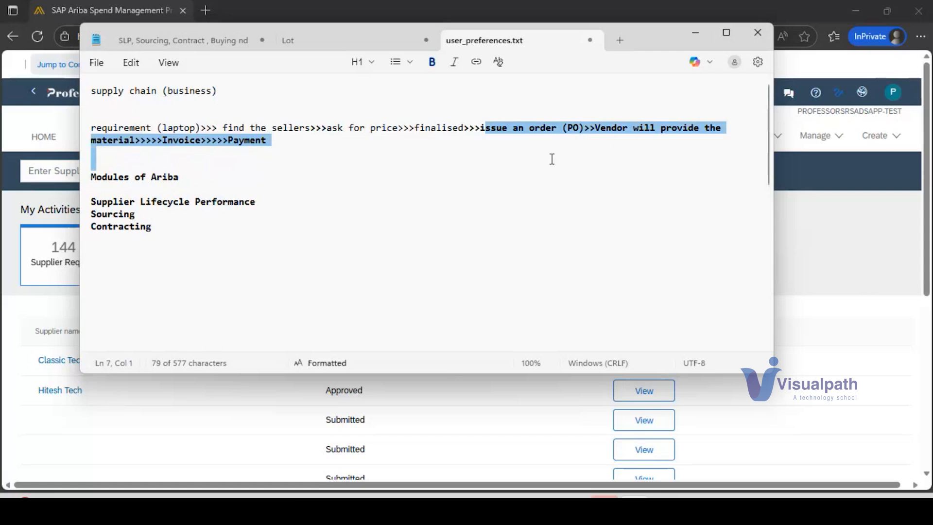
pyautogui.click(187, 229)
pyautogui.press('Return')
pyautogui.write('B')
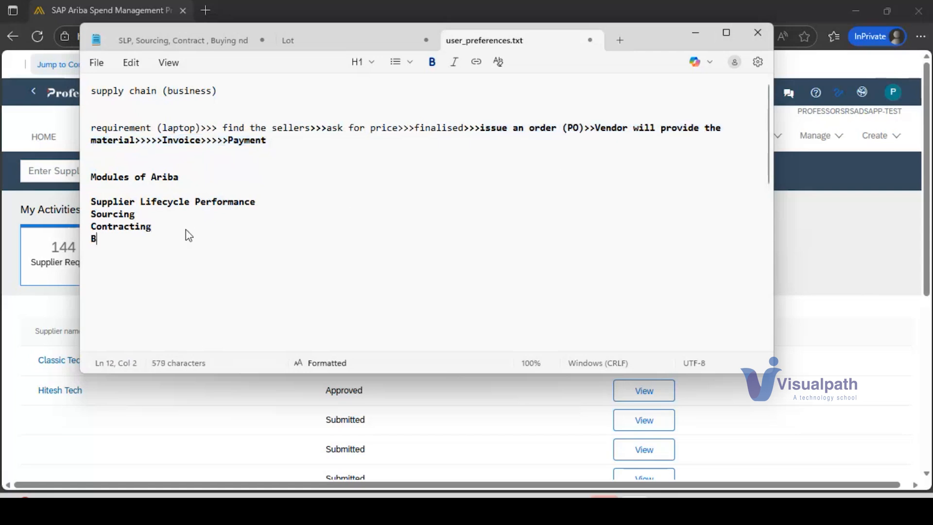
pyautogui.write('uying')
pyautogui.press('BackSpace')
pyautogui.press('BackSpace')
pyautogui.press('BackSpace')
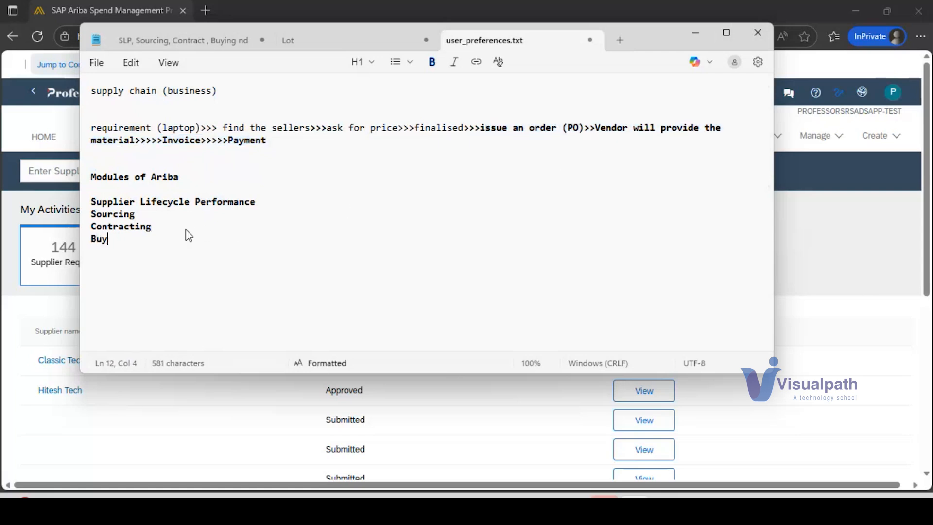
pyautogui.write('ing and Invoicing')
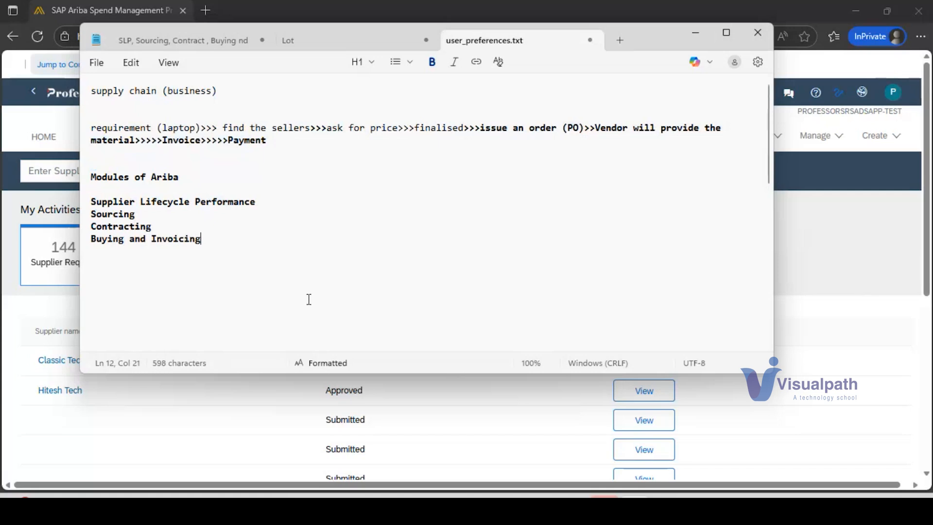
# Step: Highlight "Supplier Lifecycle Performance" in the notes and switch to SAP Ariba to view the matching Supplier Management page
pyautogui.click(72, 209)
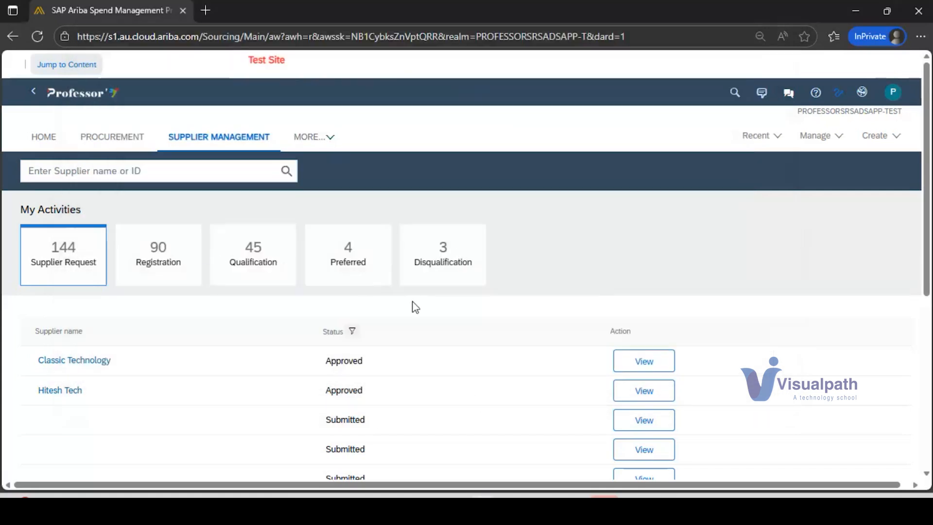
pyautogui.hotkey('alt', 'Tab')
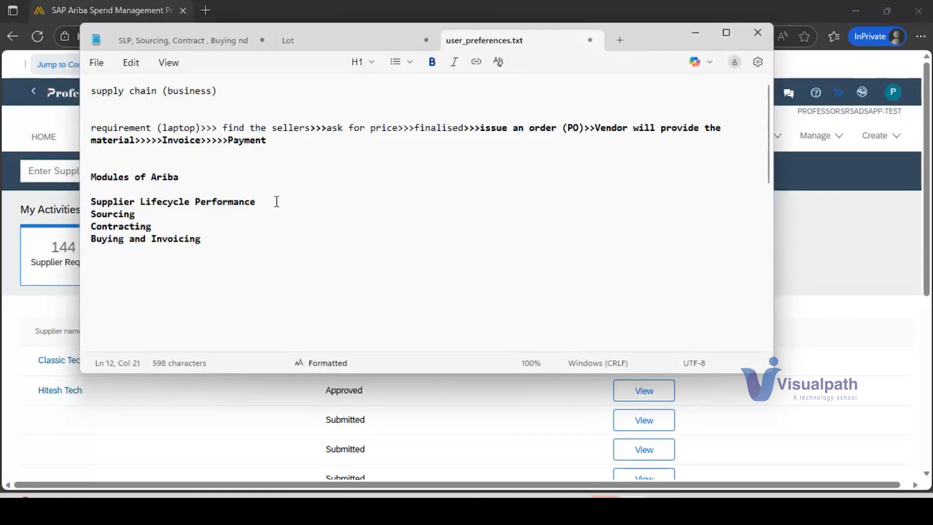
pyautogui.moveTo(273, 201); pyautogui.dragTo(96, 207)
pyautogui.hotkey('alt', 'Tab')
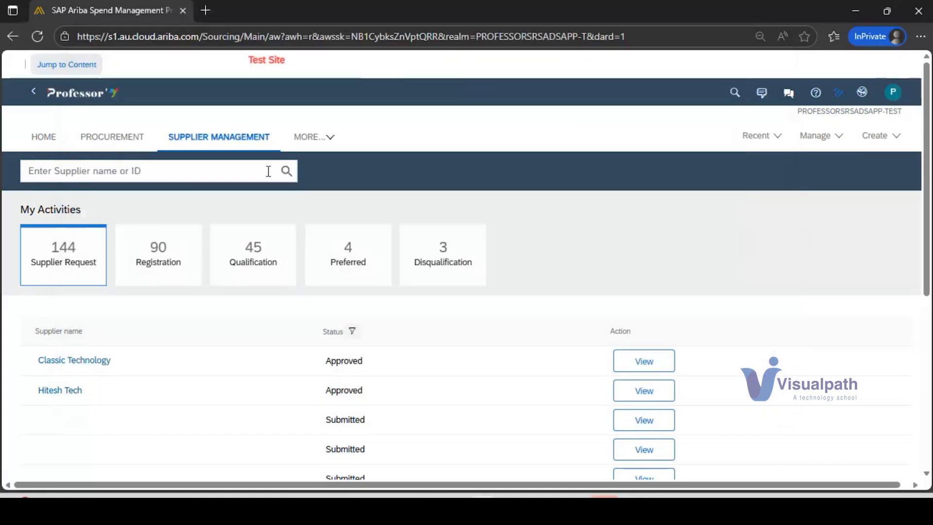
pyautogui.click(204, 140)
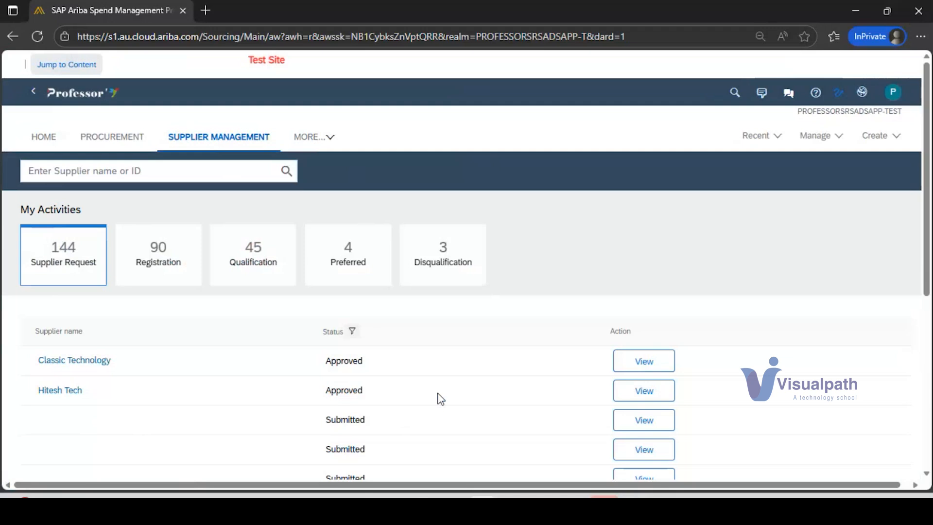
# Step: Highlight "Sourcing" in the notes and return to SAP Ariba to look through the list of additional areas
pyautogui.hotkey('alt', 'Tab')
pyautogui.doubleClick(121, 215)
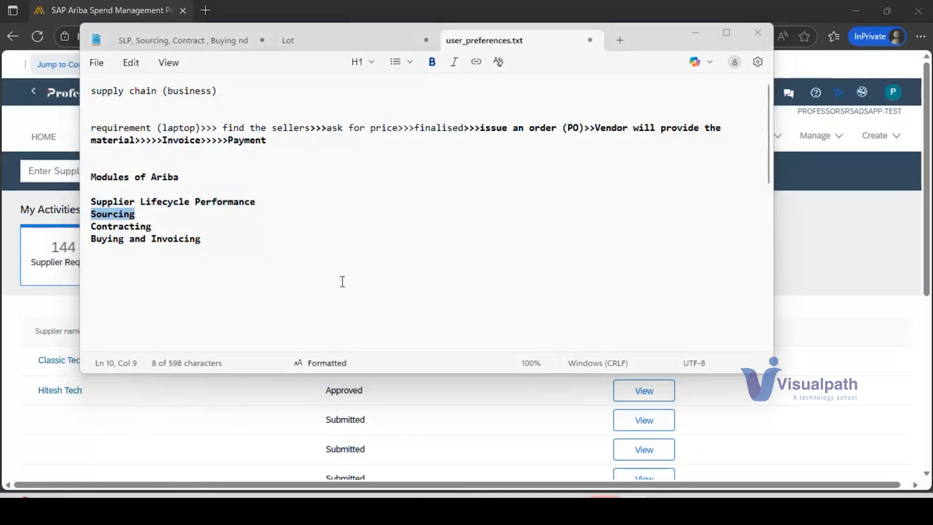
pyautogui.hotkey('alt', 'Tab')
pyautogui.click(314, 138)
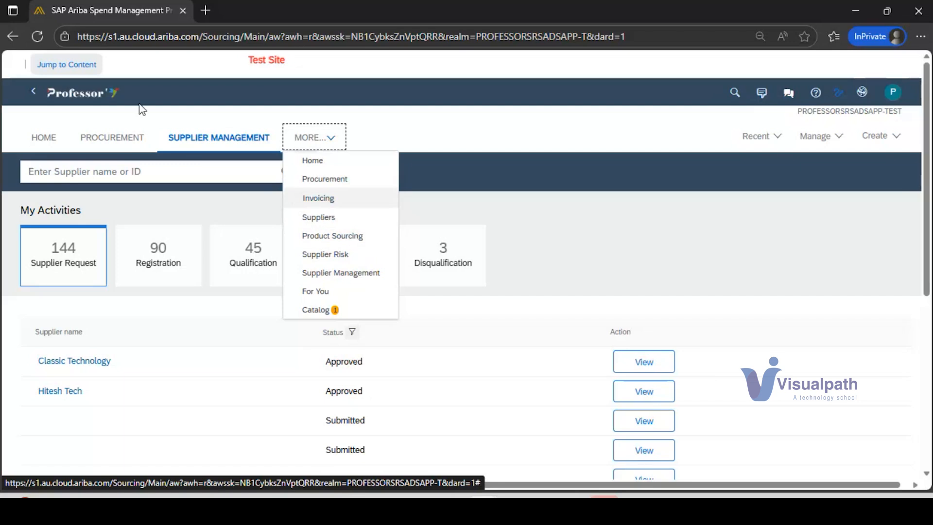
pyautogui.click(627, 115)
# Step: Open the SAP Ariba home dashboard and display the document types available for searching
pyautogui.click(51, 138)
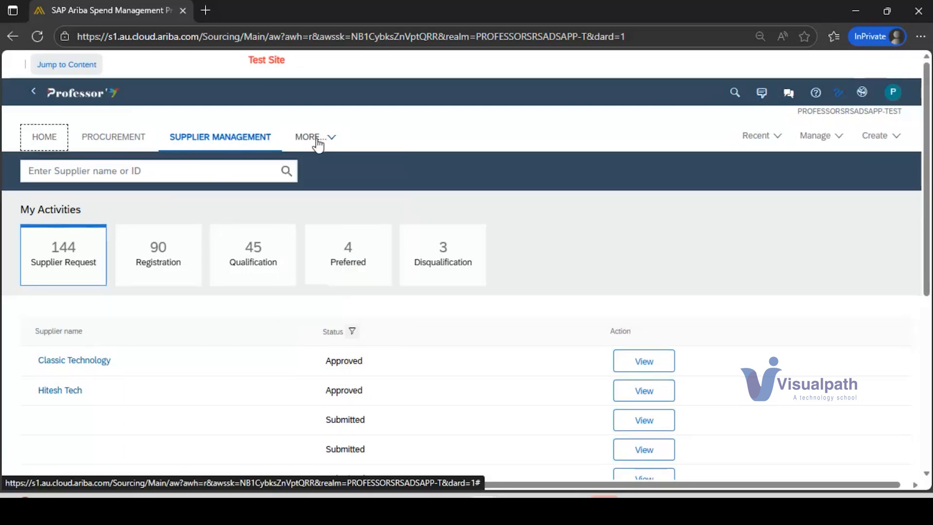
pyautogui.click(45, 138)
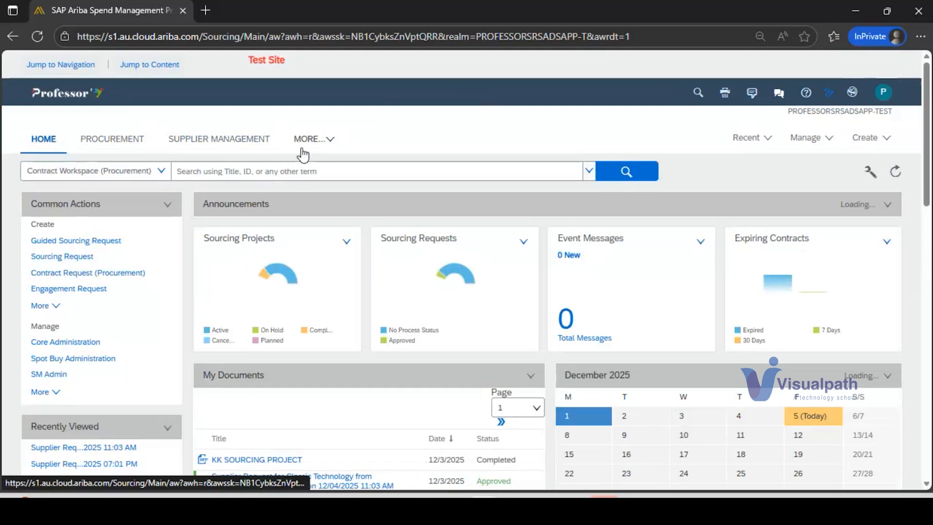
pyautogui.click(158, 172)
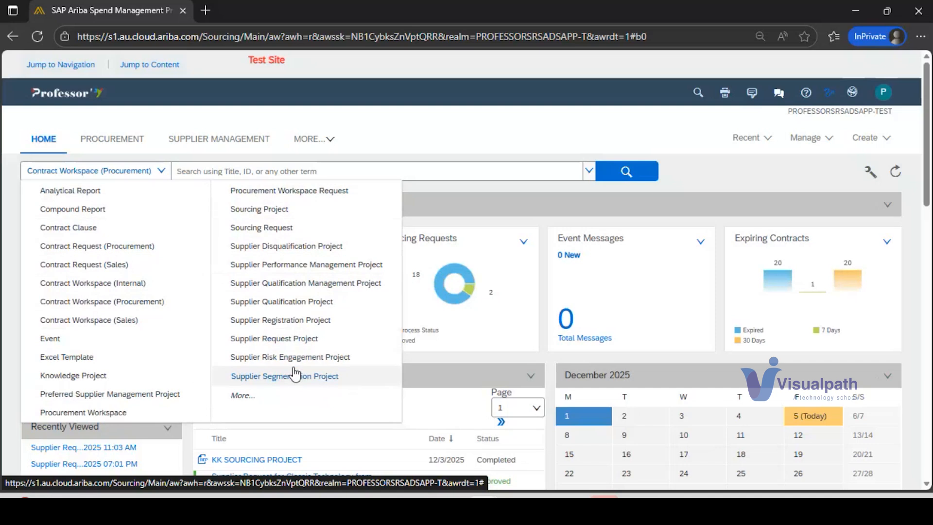
# Step: Check the module list in the notes, switch SAP Ariba to the PROFESSORSRSADSAPP-C1-TEST site and view its Procurement page
pyautogui.hotkey('alt', 'Tab')
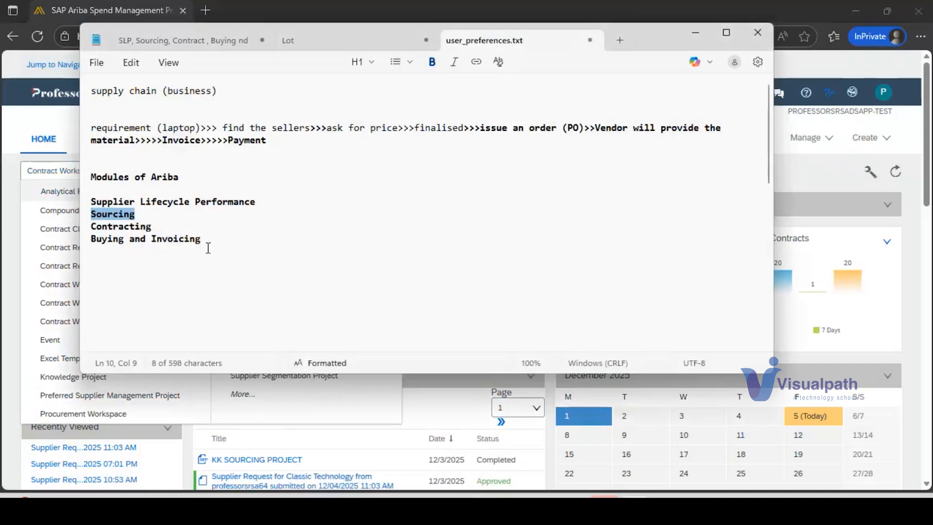
pyautogui.hotkey('alt', 'Tab')
pyautogui.click(849, 93)
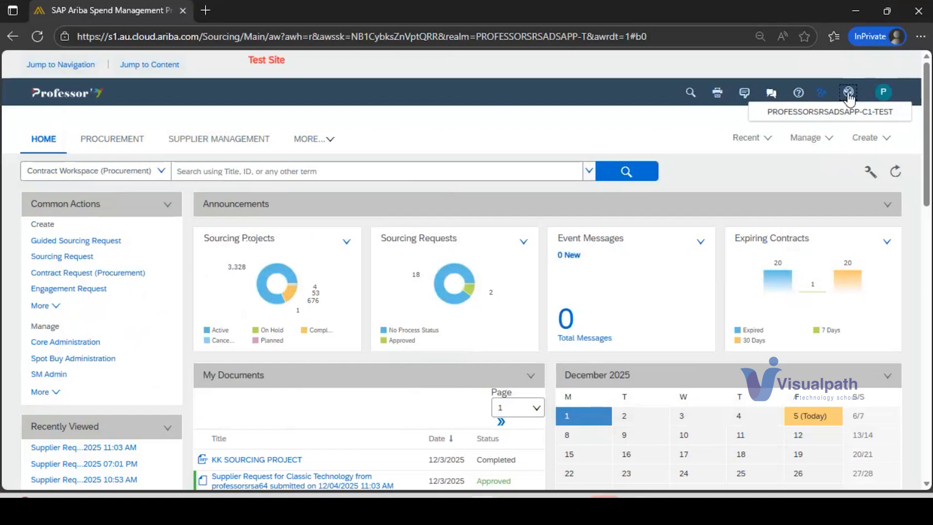
pyautogui.click(841, 113)
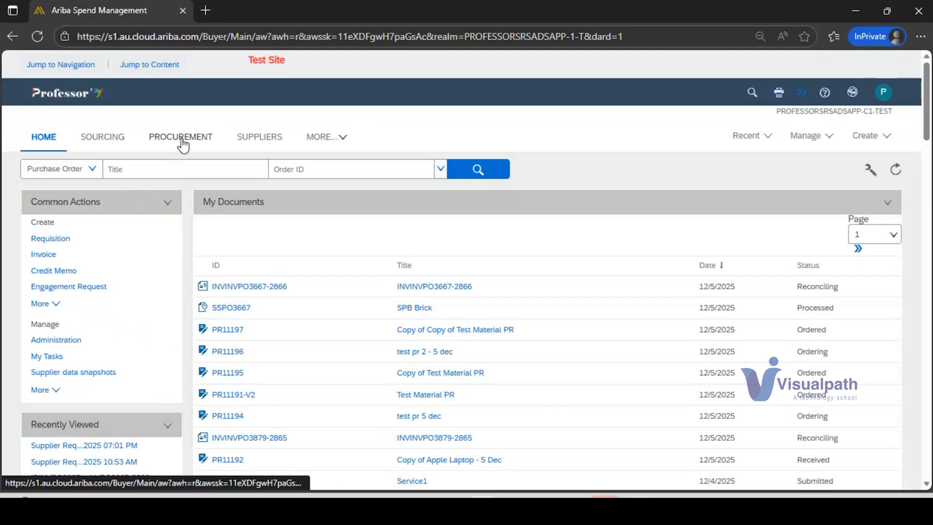
pyautogui.click(183, 143)
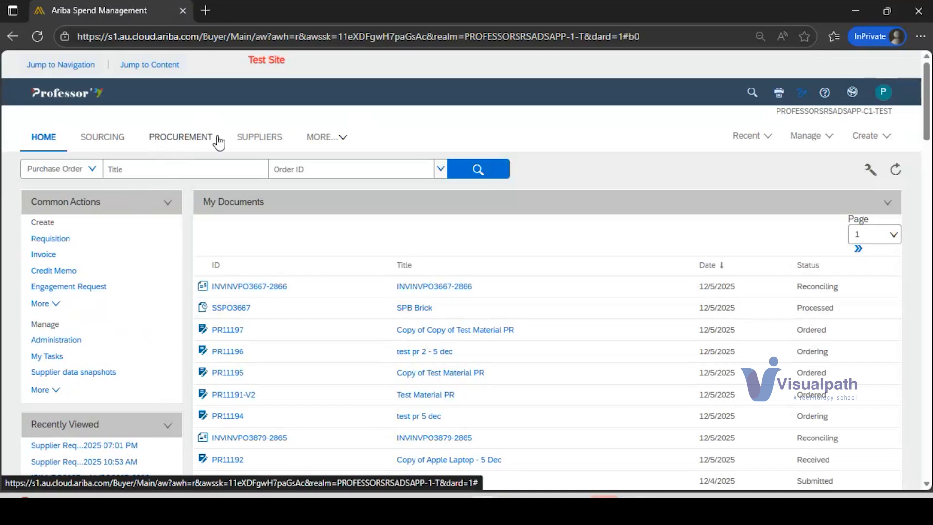
pyautogui.click(205, 143)
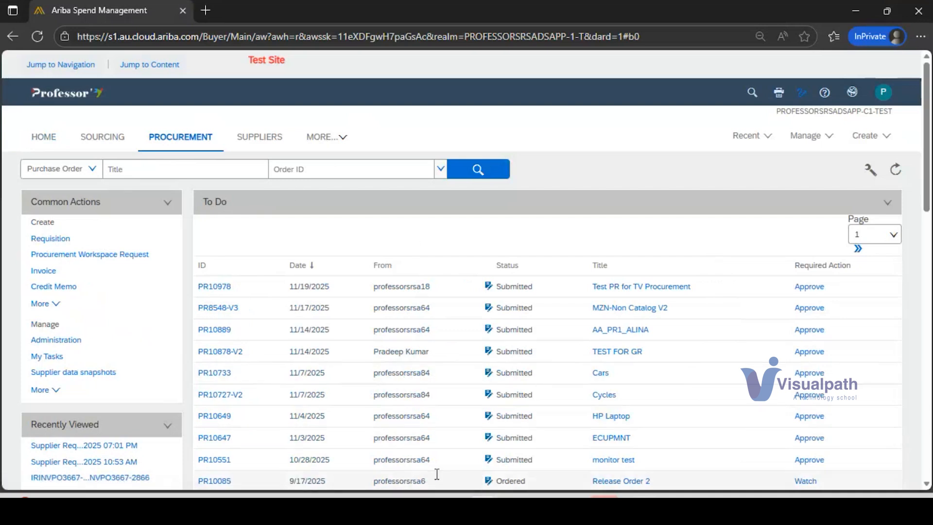
# Step: Return to the Notepad notes and add the heading "Upstream" directly above "Supplier Lifecycle Performance"
pyautogui.hotkey('alt', 'Tab')
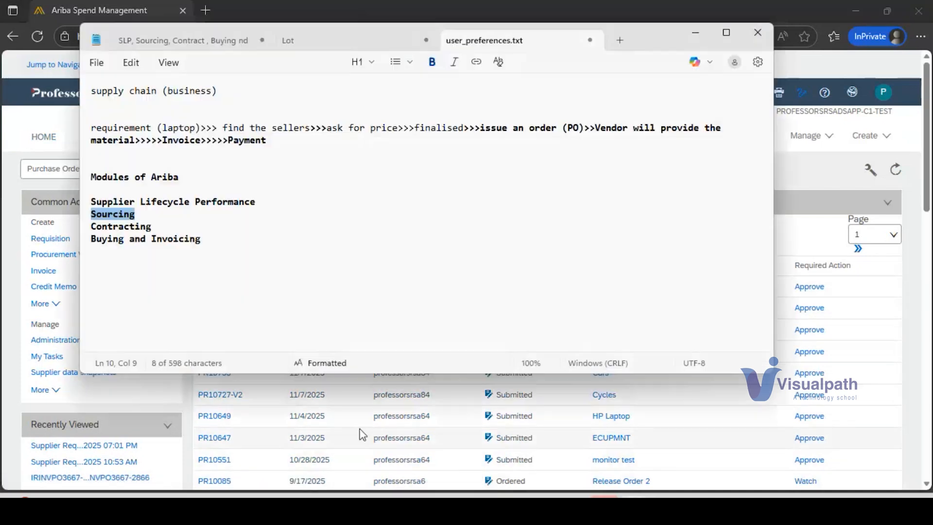
pyautogui.click(200, 239)
pyautogui.click(166, 226)
pyautogui.moveTo(165, 226); pyautogui.dragTo(92, 205)
pyautogui.click(160, 227)
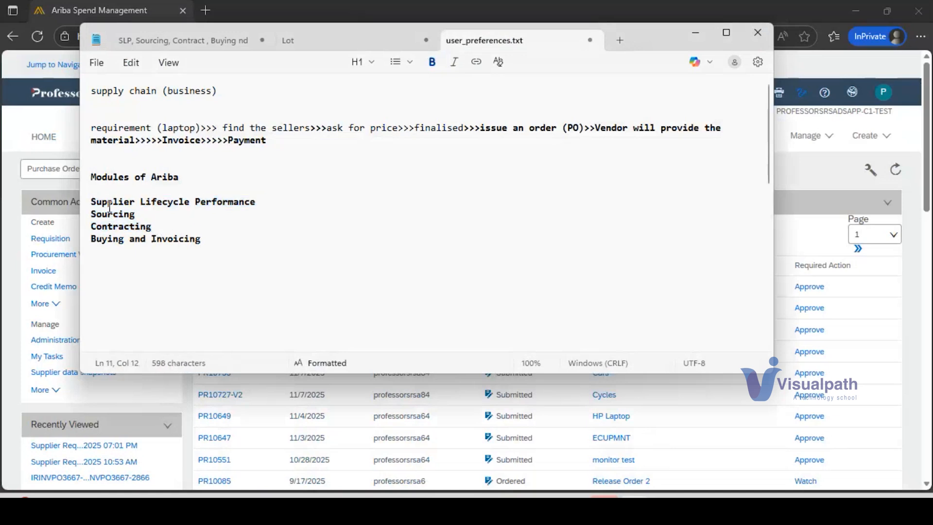
pyautogui.click(93, 202)
pyautogui.press('Return')
pyautogui.write('Upstr')
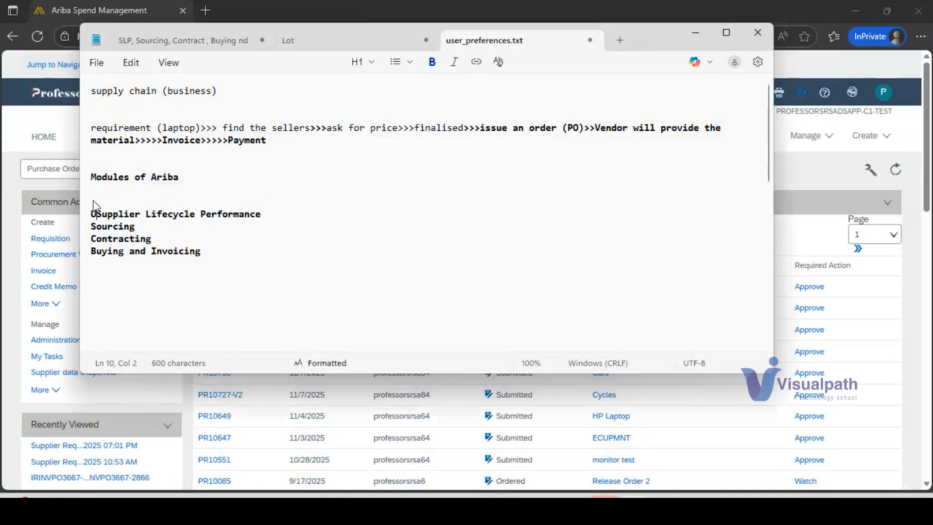
pyautogui.write('eam')
pyautogui.press('Return')
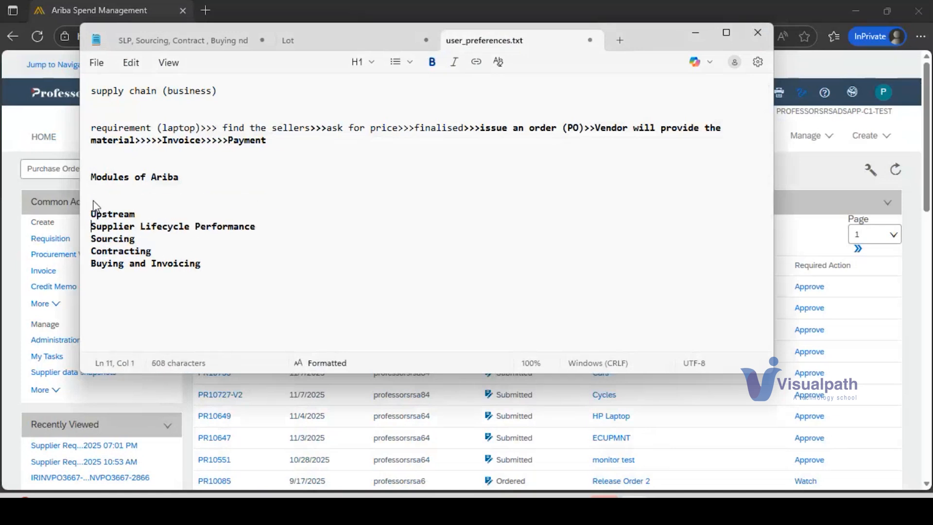
# Step: Remove the bold formatting from the three upstream modules and insert blank lines before "Buying and Invoicing"
pyautogui.press('Down')
pyautogui.press('Down')
pyautogui.press('Down')
pyautogui.press('Return')
pyautogui.press('Return')
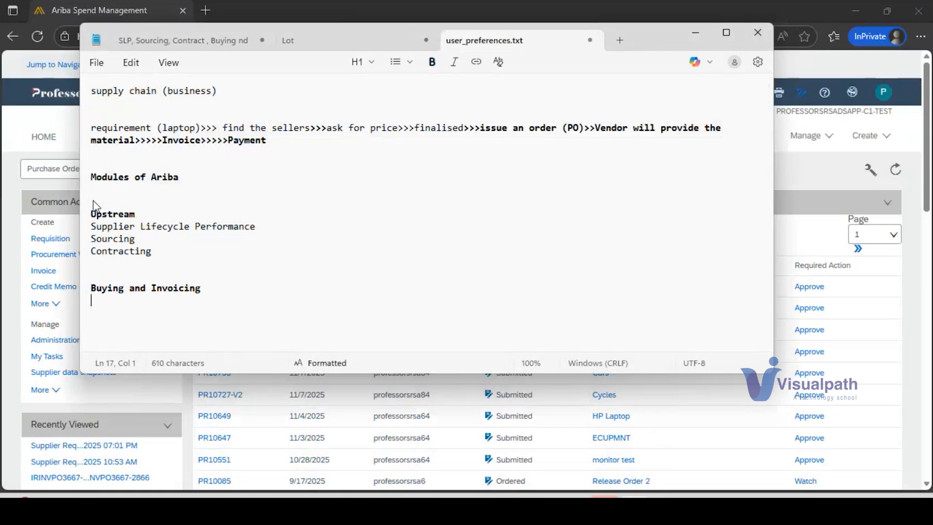
# Step: Enter "Downstream" as the heading directly above "Buying and Invoicing"
pyautogui.press('Up')
pyautogui.press('Up')
pyautogui.write('Downstream')
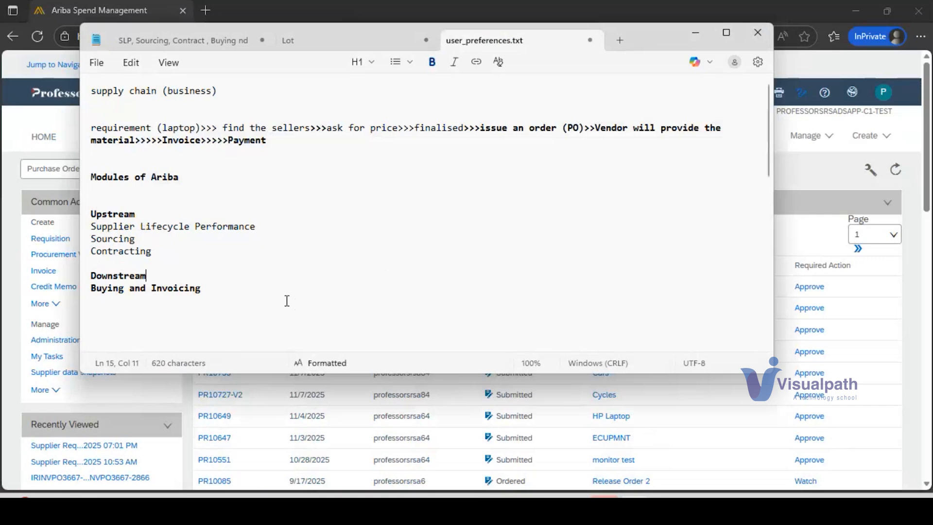
# Step: Highlight the three upstream modules and the "Upstream" heading in the notes
pyautogui.moveTo(166, 251); pyautogui.dragTo(89, 228)
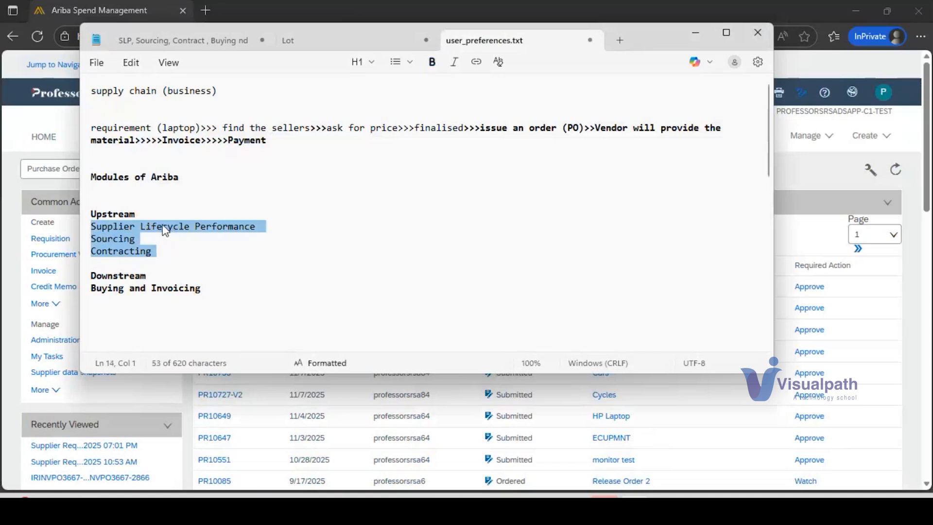
pyautogui.click(163, 254)
pyautogui.moveTo(164, 253); pyautogui.dragTo(87, 236)
pyautogui.moveTo(141, 214); pyautogui.dragTo(89, 213)
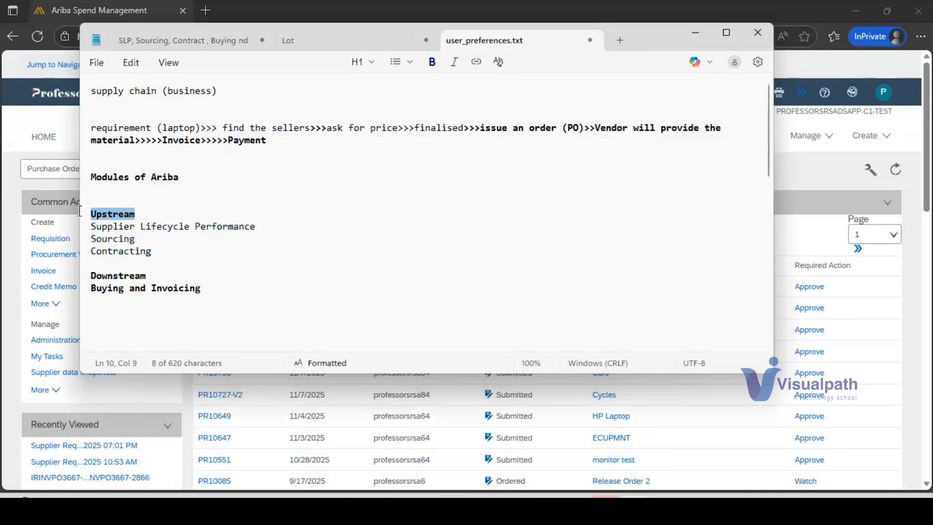
# Step: Switch to SAP Ariba and change from the C1 site to the PROFESSORSRSADSAPP-TEST site for the upstream modules
pyautogui.click(777, 190)
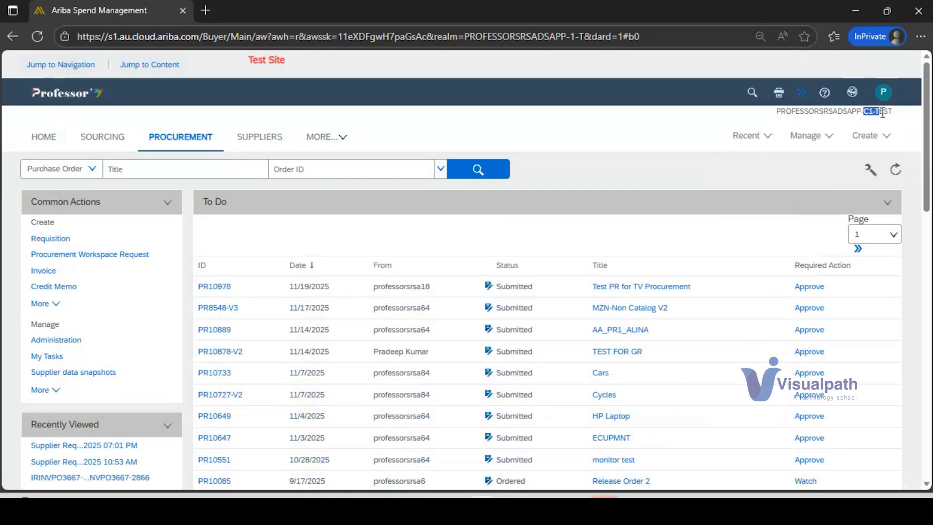
pyautogui.click(856, 100)
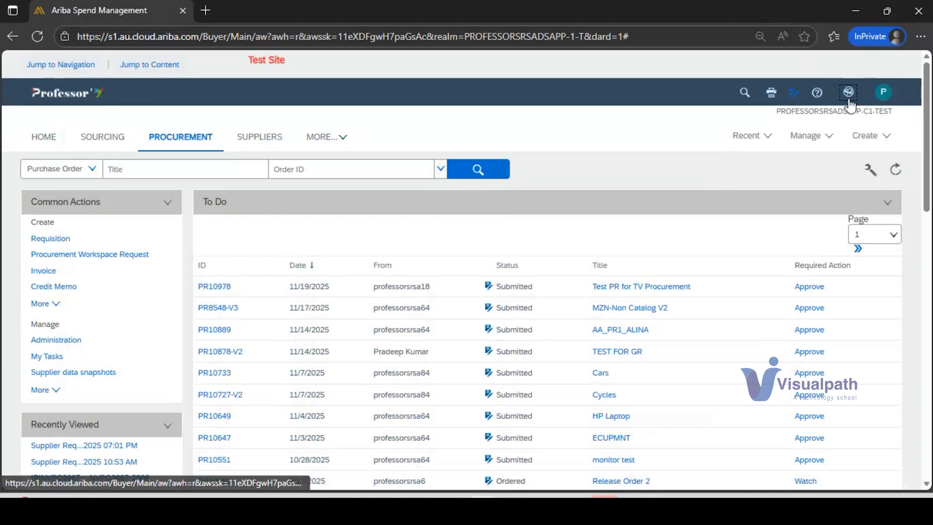
pyautogui.click(850, 100)
pyautogui.click(870, 115)
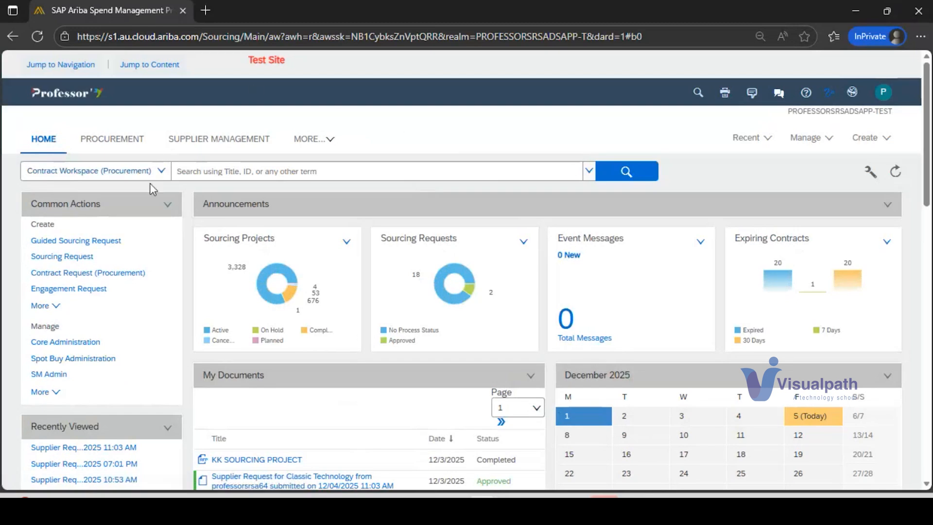
# Step: Highlight "Downstream" and "Buying and Invoicing" in the notes, and return to SAP Ariba
pyautogui.hotkey('alt', 'Tab')
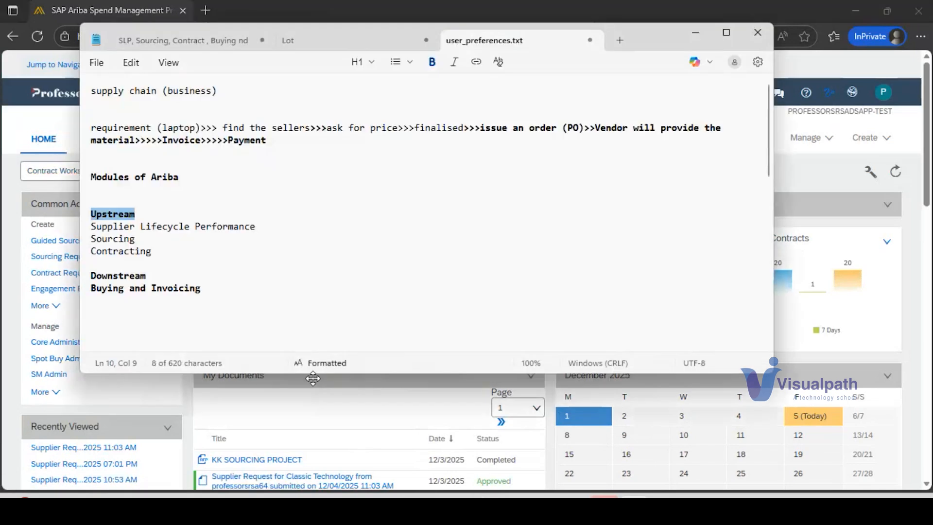
pyautogui.moveTo(91, 276); pyautogui.dragTo(188, 300)
pyautogui.click(851, 103)
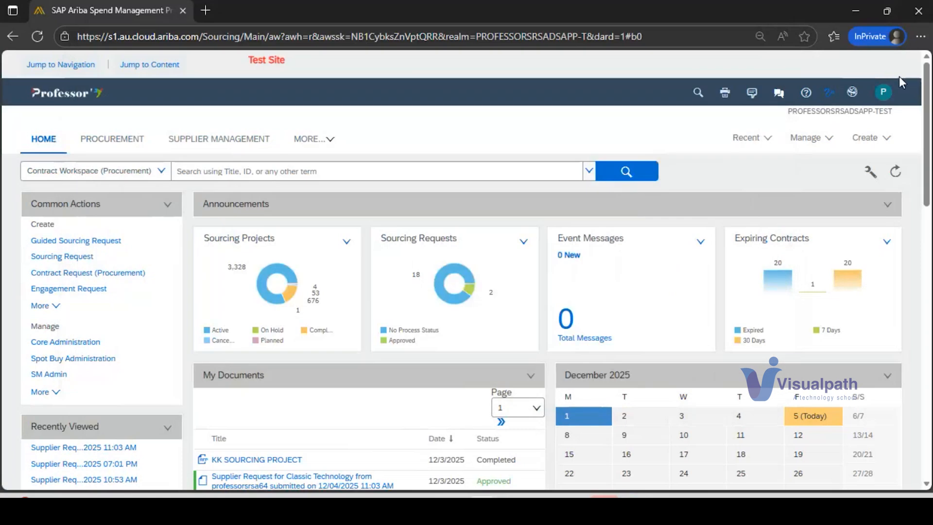
# Step: Change to the PROFESSORSRSADSAPP-C1-TEST site, and highlight "Downstream" and "Buying and Invoicing" in the Notepad notes
pyautogui.click(852, 92)
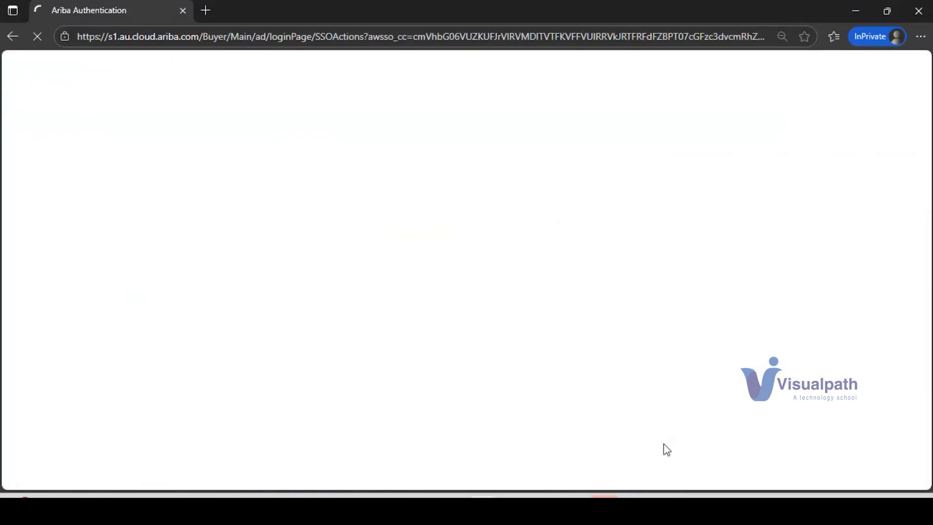
pyautogui.moveTo(635, 496)
pyautogui.click(633, 451)
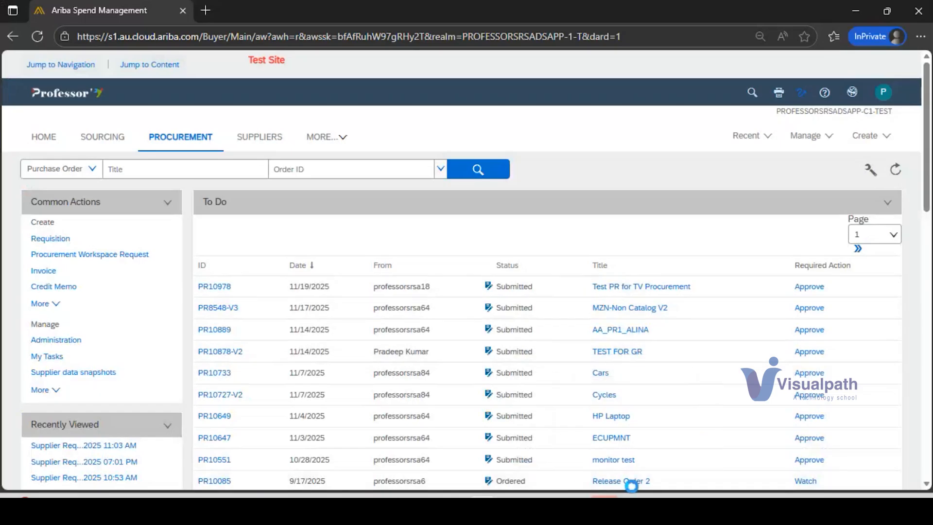
pyautogui.click(634, 496)
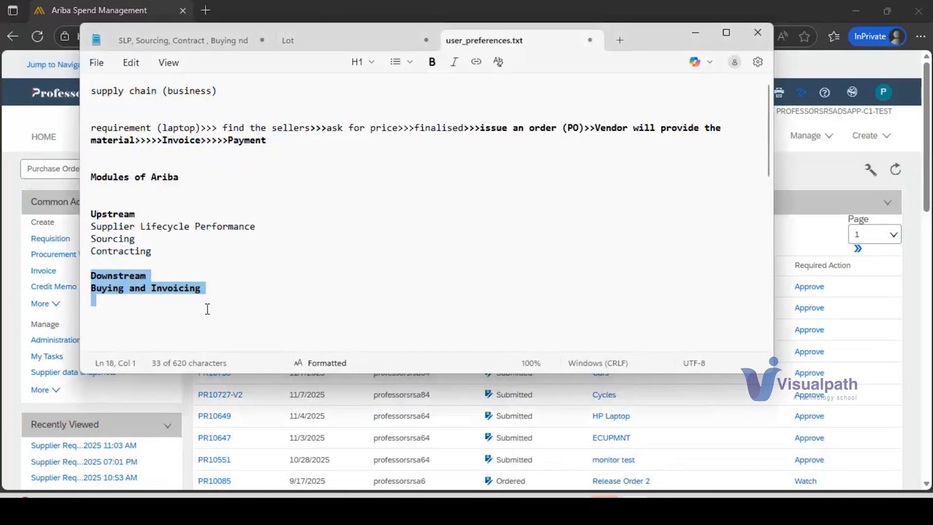
pyautogui.click(135, 279)
pyautogui.moveTo(92, 274); pyautogui.dragTo(202, 288)
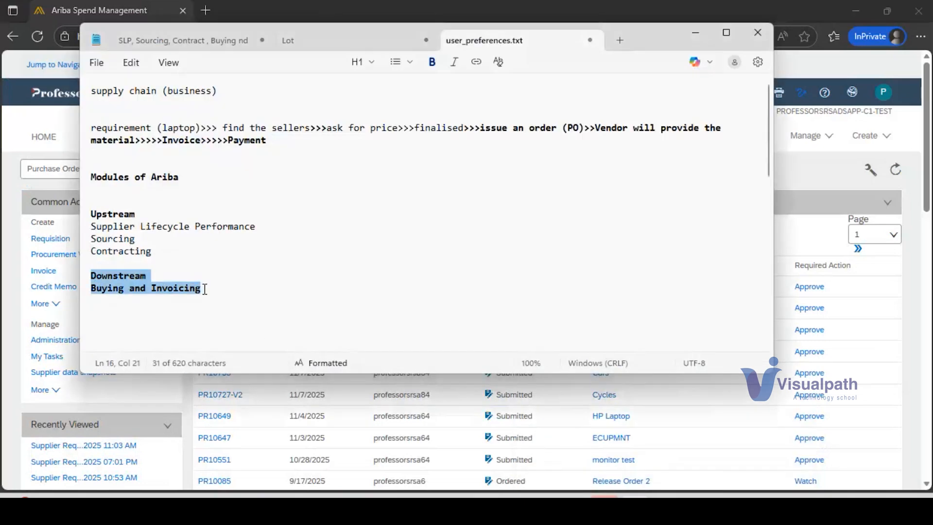
# Step: Highlight the stages from "issue an order (PO)" to "Payment" in the supply chain process line
pyautogui.click(481, 129)
pyautogui.moveTo(498, 130); pyautogui.dragTo(720, 146)
pyautogui.click(628, 127)
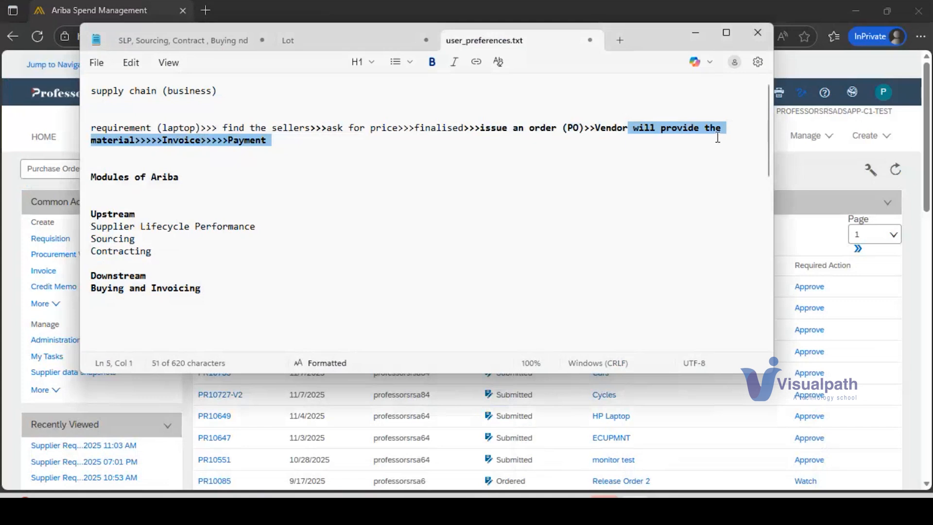
pyautogui.click(226, 141)
pyautogui.moveTo(229, 140); pyautogui.dragTo(282, 146)
# Step: Highlight the "Downstream" group and the "Upstream" group with its three modules in the notes
pyautogui.moveTo(205, 298); pyautogui.dragTo(90, 274)
pyautogui.moveTo(169, 251); pyautogui.dragTo(81, 223)
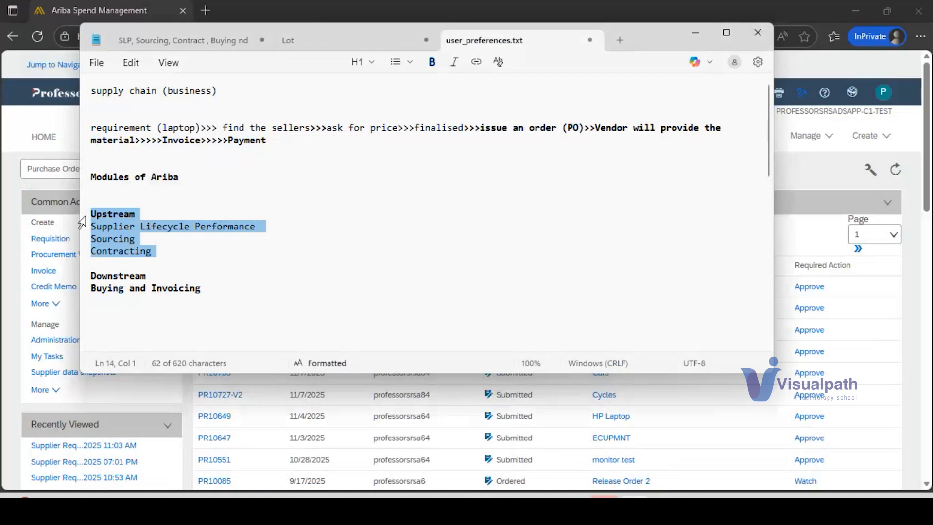
pyautogui.click(92, 288)
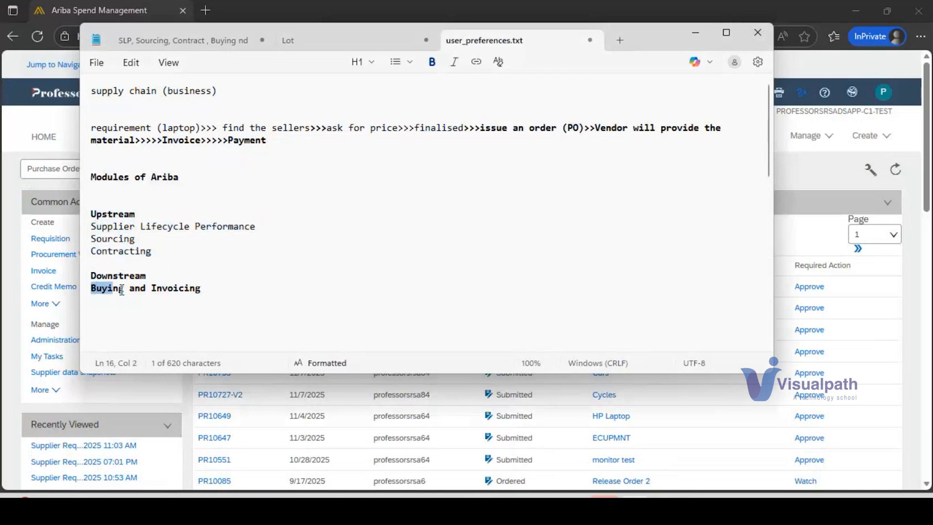
pyautogui.keyDown('shift'); pyautogui.click(209, 288); pyautogui.keyUp('shift')
pyautogui.moveTo(163, 260); pyautogui.dragTo(85, 217)
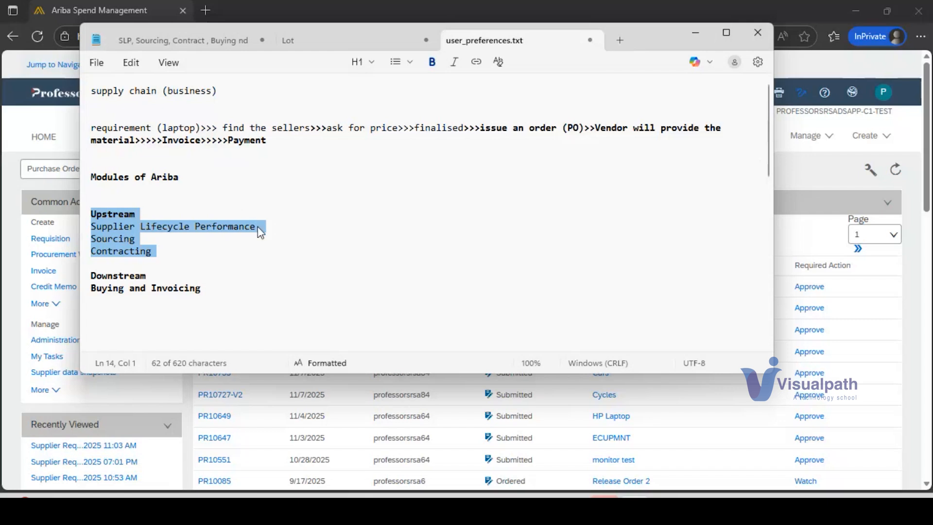
# Step: Highlight "Supplier Lifecycle Performance", "Sourcing" and "Contracting" one after another in the notes
pyautogui.moveTo(262, 227); pyautogui.dragTo(103, 228)
pyautogui.moveTo(165, 244); pyautogui.dragTo(93, 244)
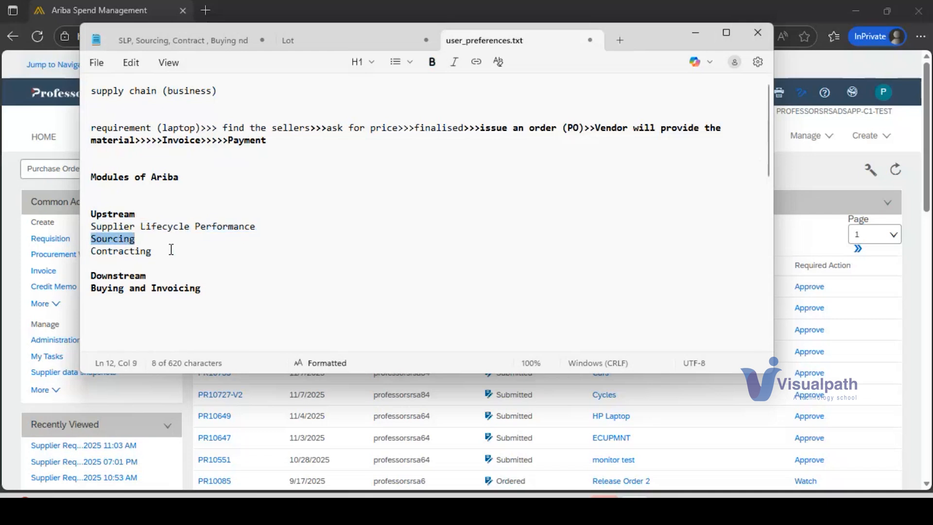
pyautogui.moveTo(167, 252); pyautogui.dragTo(94, 257)
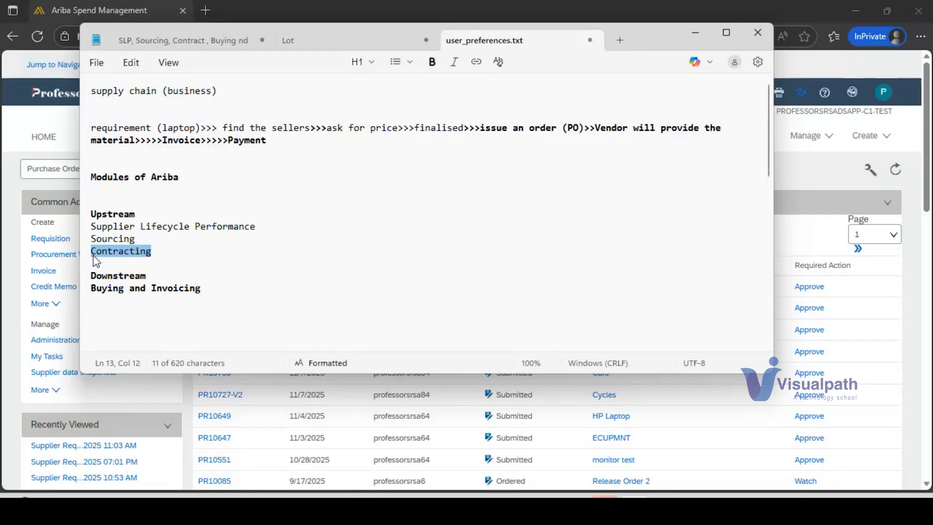
# Step: Show the Ariba C1 site briefly, return to the notes, and highlight "requirement (laptop)" and "find the sellers" in the process line
pyautogui.click(696, 33)
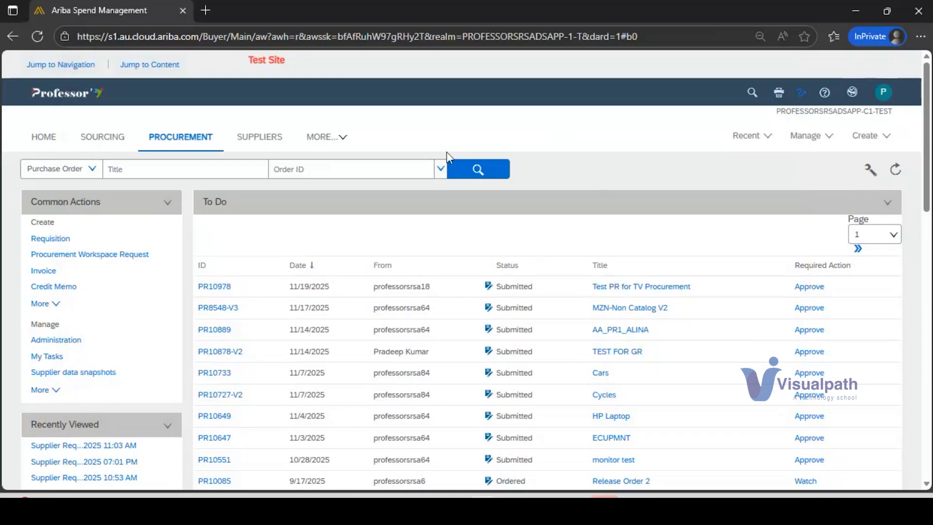
pyautogui.hotkey('alt', 'Tab')
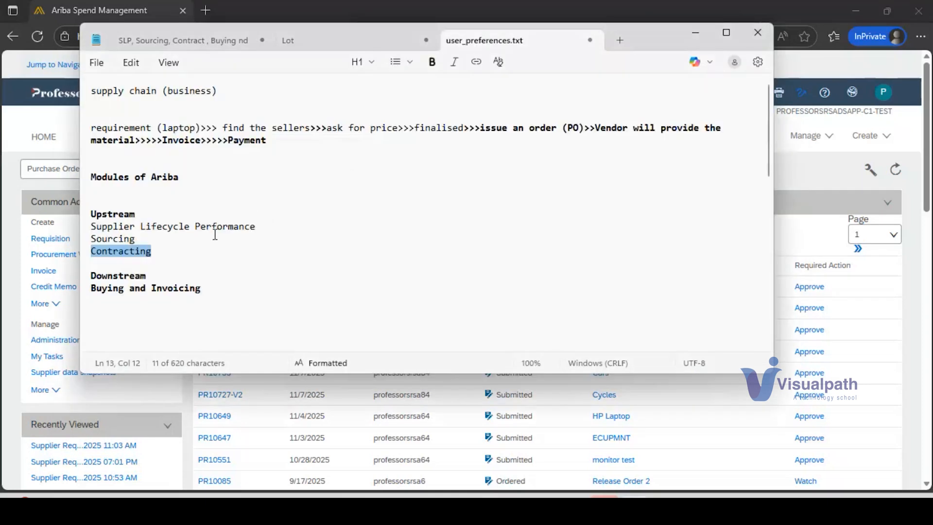
pyautogui.moveTo(200, 129); pyautogui.dragTo(84, 132)
pyautogui.moveTo(223, 128); pyautogui.dragTo(310, 128)
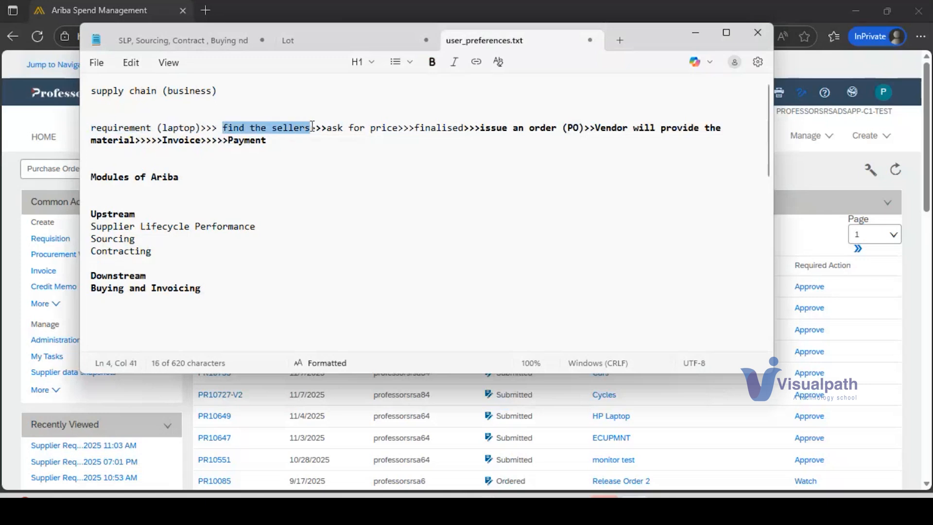
# Step: Add the line "supplier request" below "Buying and Invoicing" in the notes
pyautogui.click(451, 186)
pyautogui.click(837, 185)
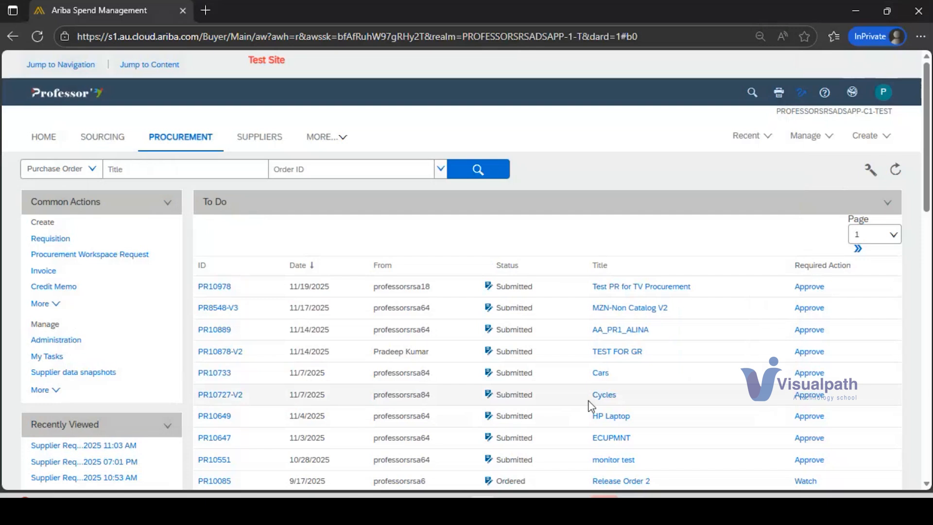
pyautogui.write('l')
pyautogui.write('ier request')
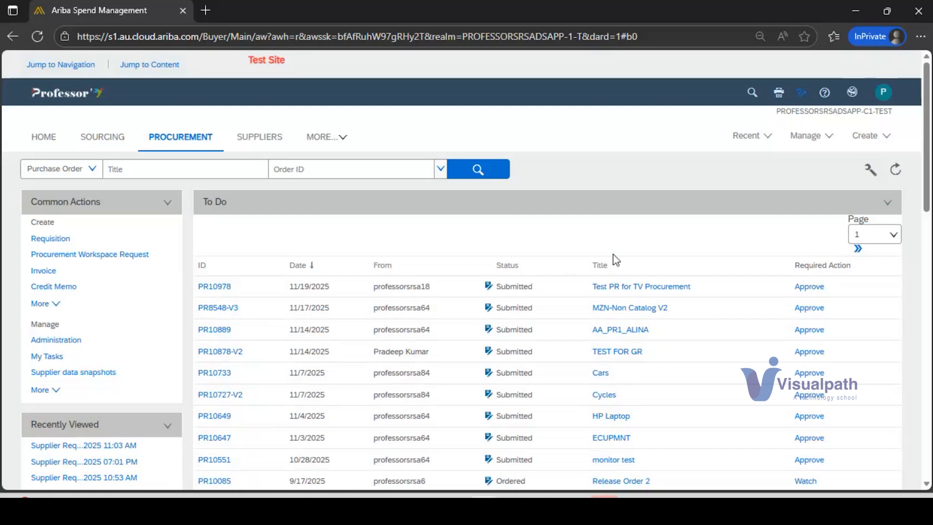
# Step: Change SAP Ariba to the PROFESSORSRSADSAPP-TEST site and start creating a Supplier Request
pyautogui.click(880, 137)
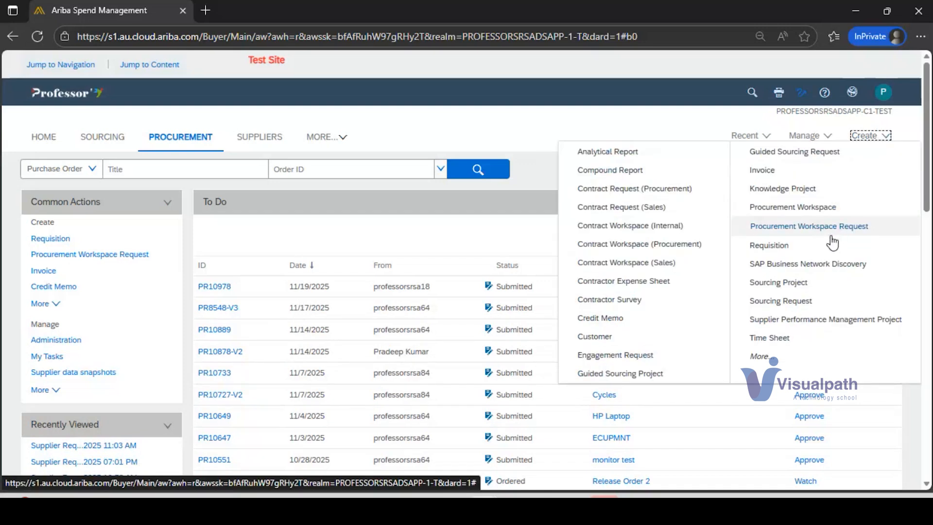
pyautogui.click(846, 113)
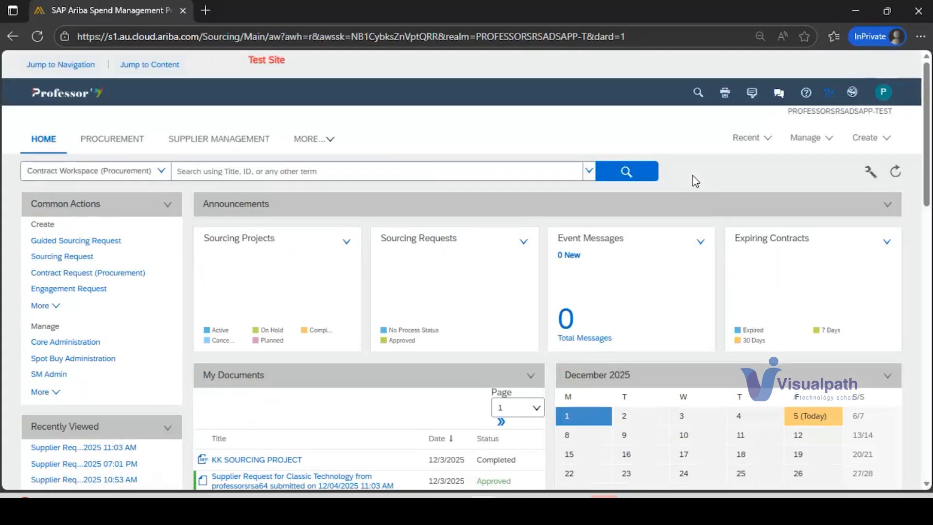
pyautogui.click(876, 144)
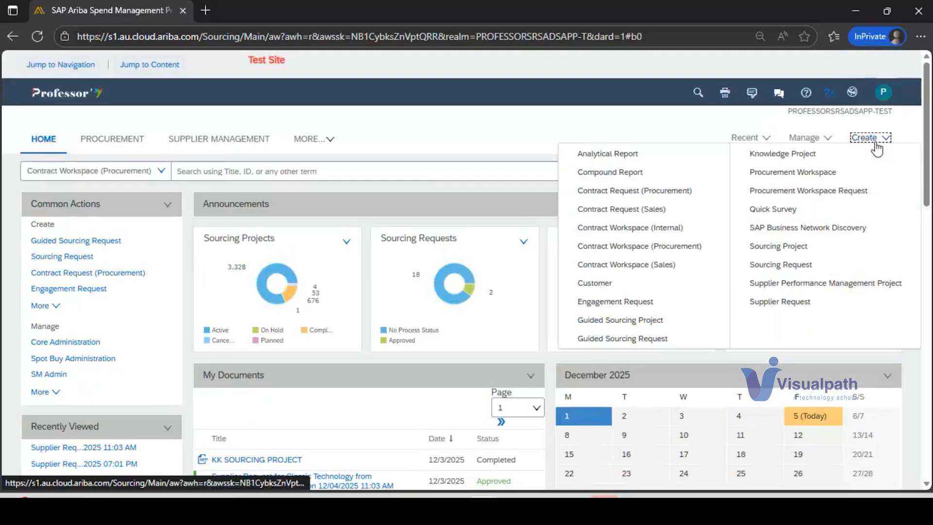
pyautogui.click(804, 303)
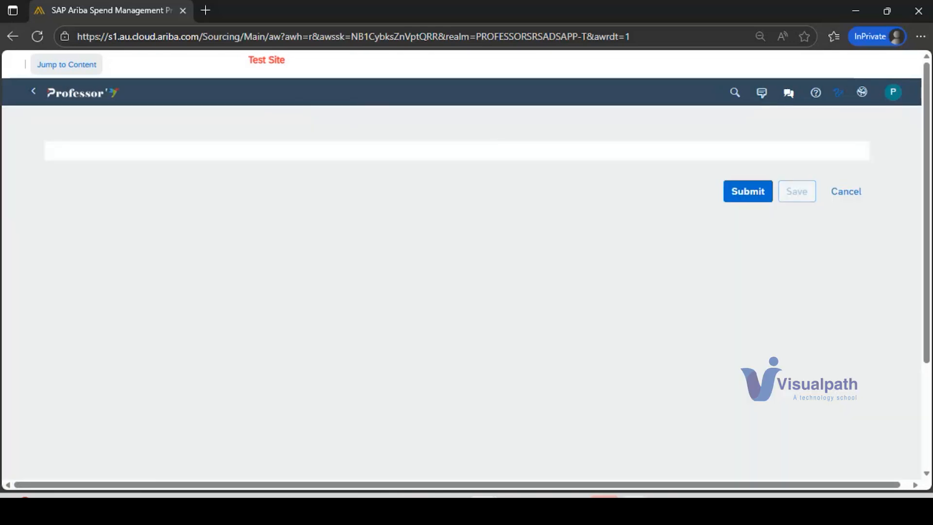
# Step: Return to the Ariba home page, try to create the Supplier Request once more, and go back to the home page
pyautogui.click(635, 505)
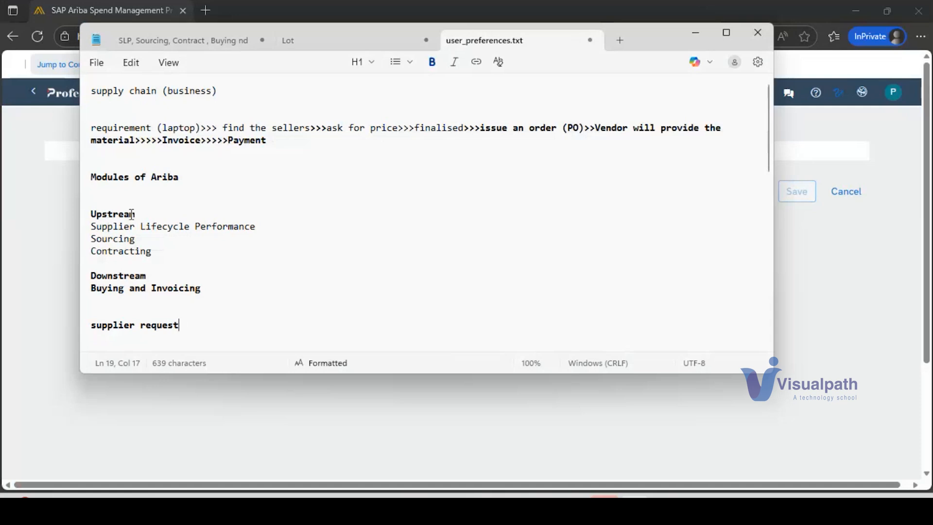
pyautogui.click(32, 147)
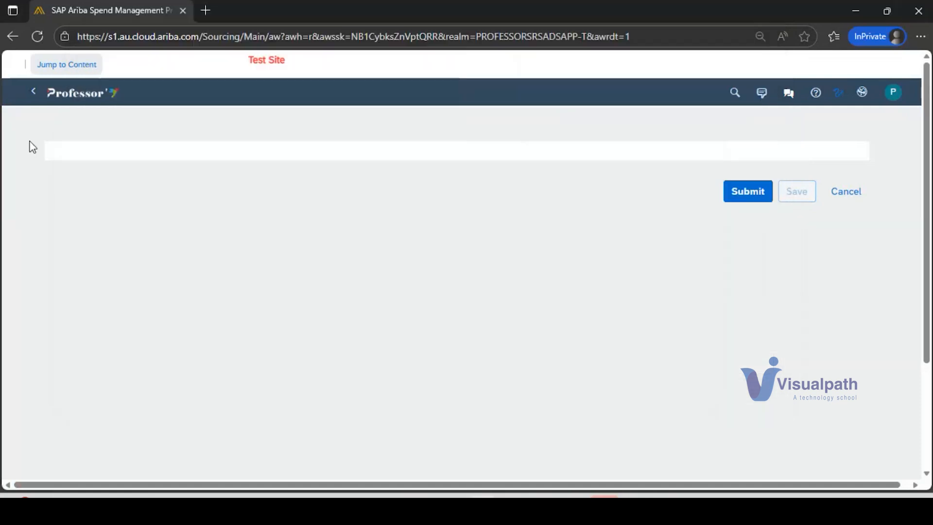
pyautogui.click(92, 95)
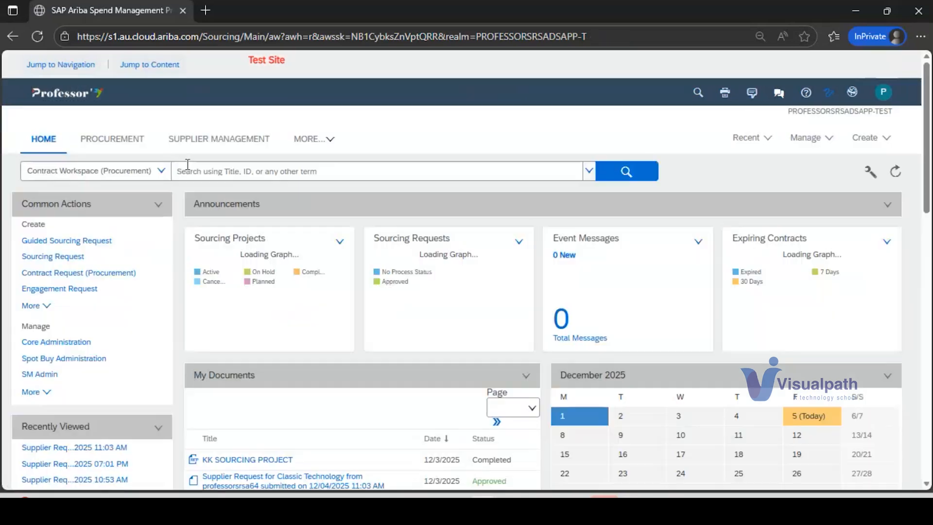
pyautogui.click(877, 141)
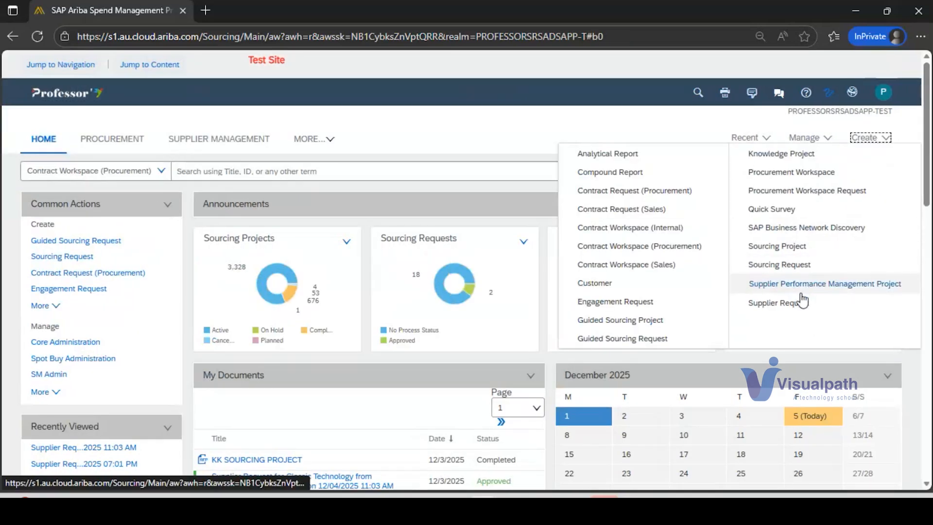
pyautogui.click(797, 301)
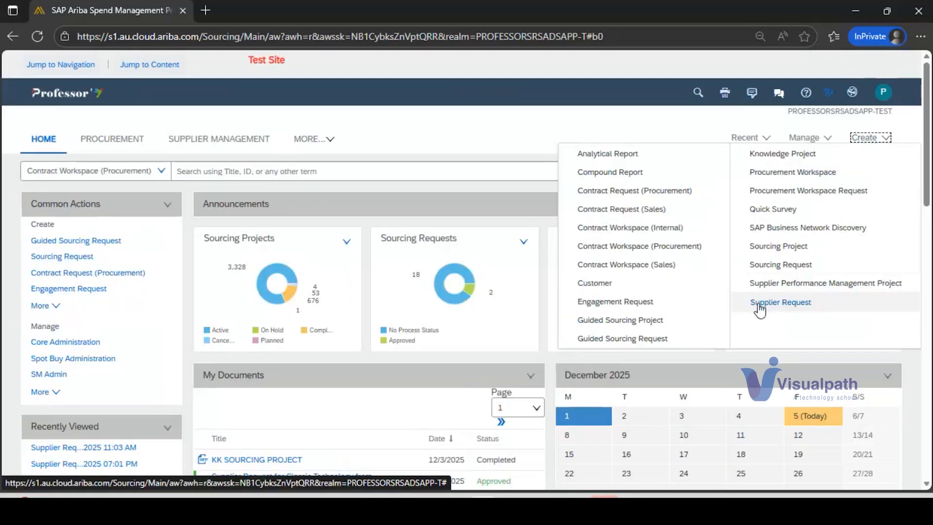
pyautogui.click(761, 308)
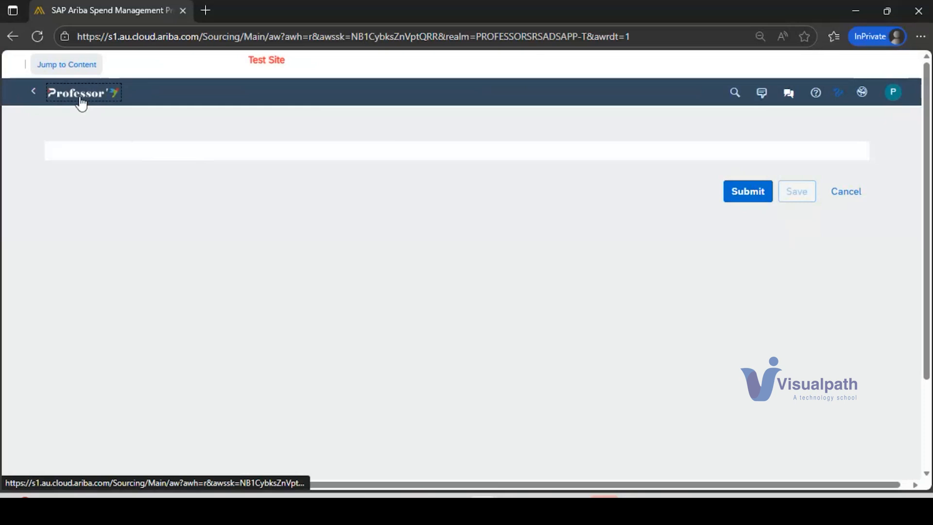
pyautogui.click(82, 100)
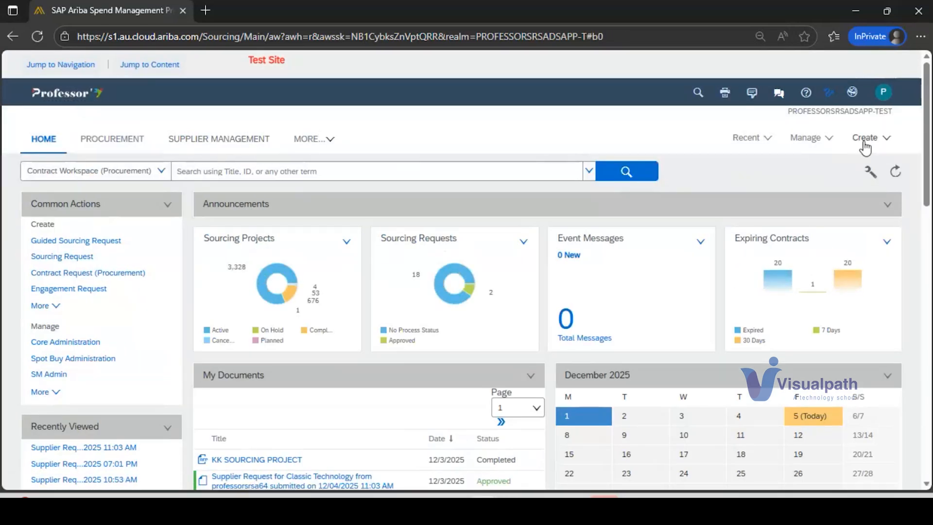
# Step: Show the other Ariba site available for switching, and dismiss the site list without changing site
pyautogui.click(852, 96)
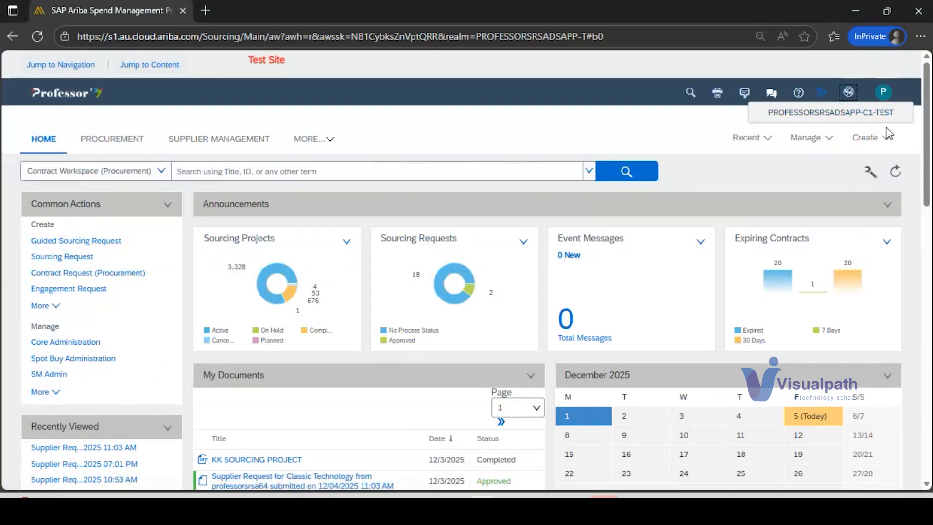
pyautogui.click(573, 123)
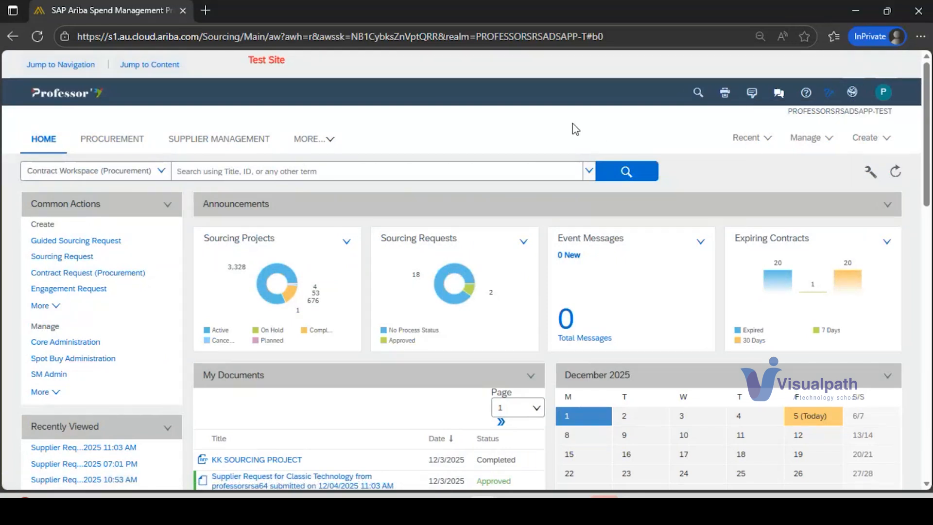
pyautogui.click(854, 98)
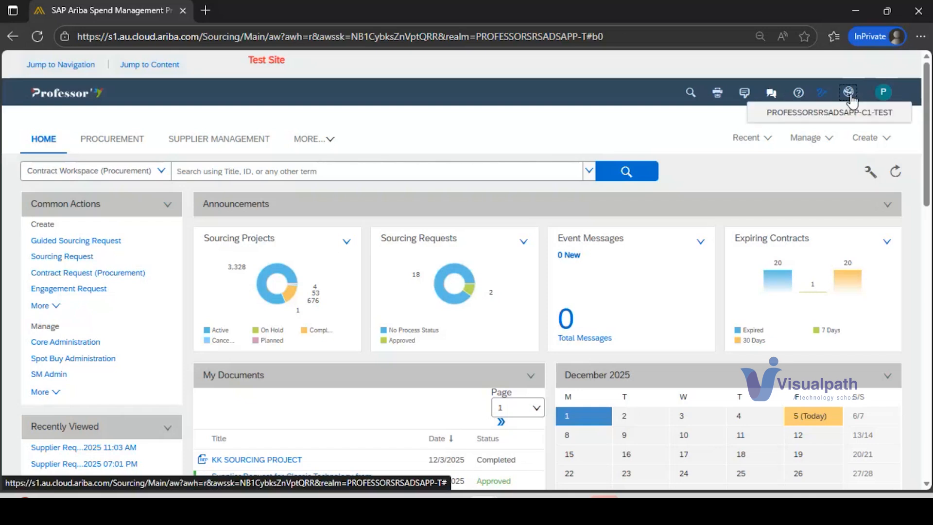
pyautogui.click(627, 139)
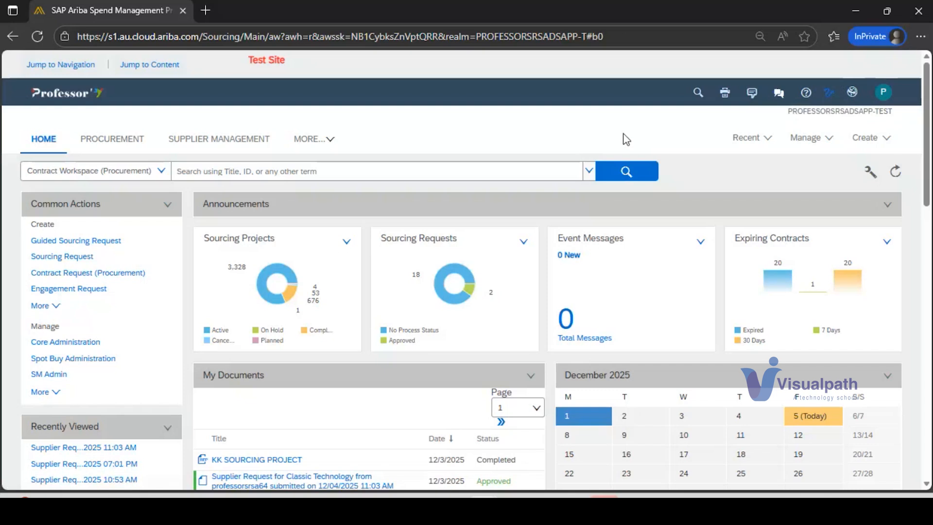
# Step: Reload the Ariba home page, open a new InPrivate tab, and close the Ariba tab
pyautogui.click(257, 36)
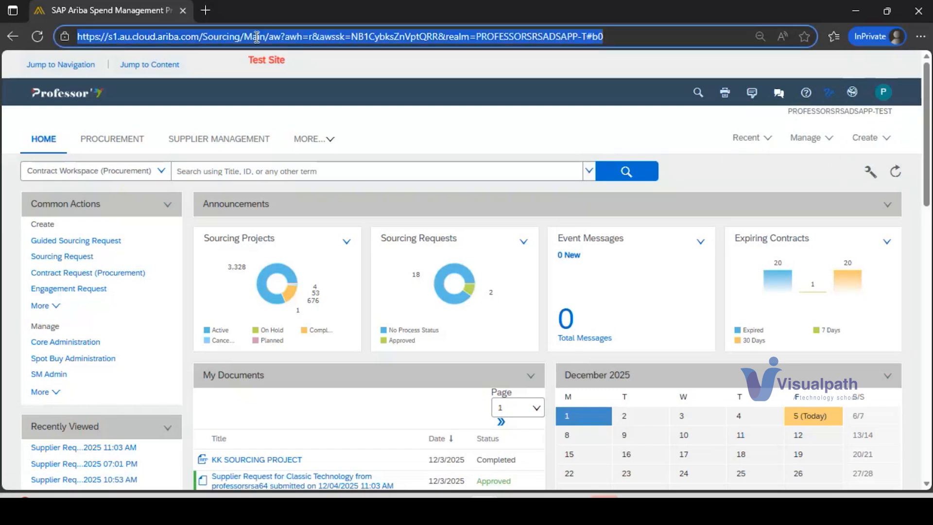
pyautogui.press('Return')
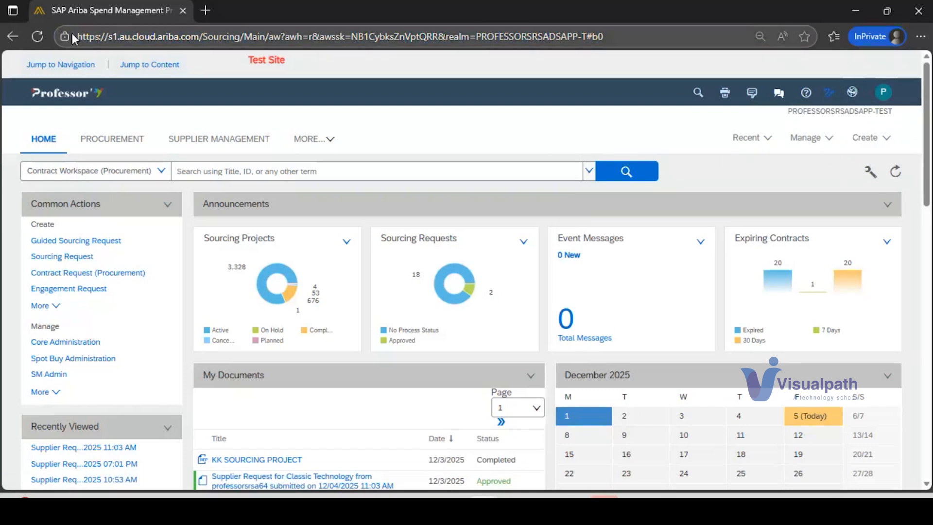
pyautogui.click(42, 38)
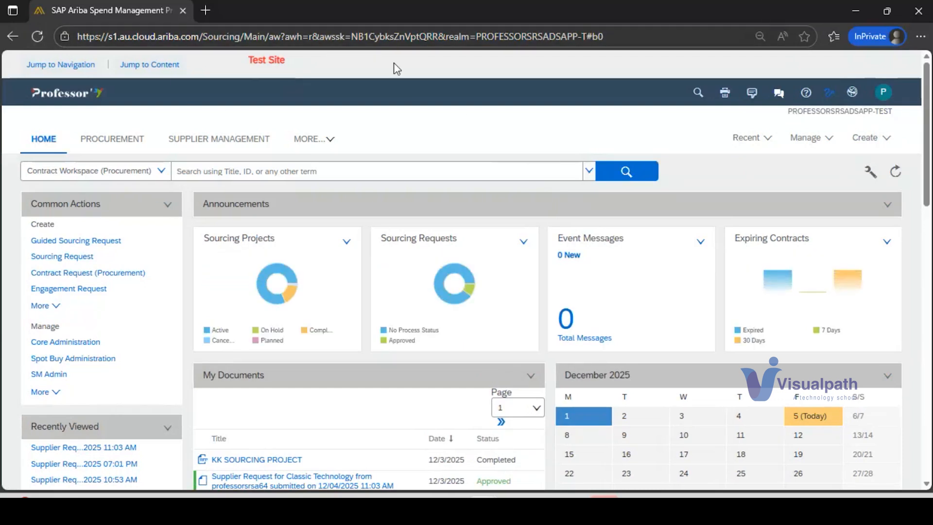
pyautogui.click(210, 10)
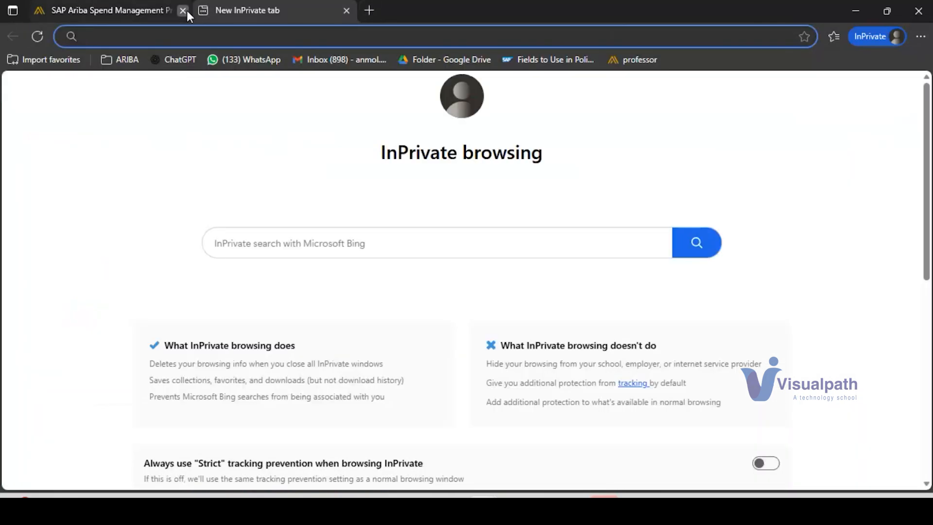
pyautogui.click(186, 10)
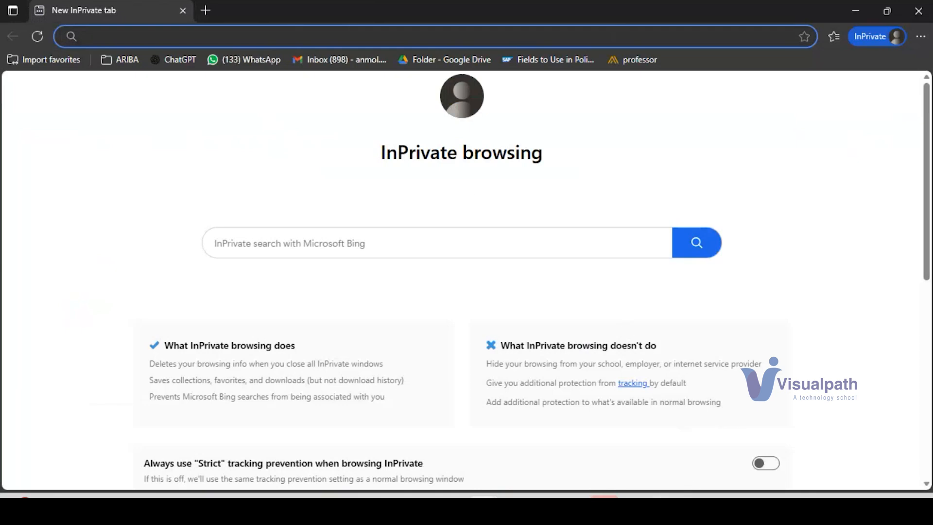
# Step: Try to open the PROFESSORSRSADSAPP-T sourcing link from the Ariba Upstream workbook in the InPrivate window, and close that window
pyautogui.click(671, 493)
pyautogui.click(624, 462)
pyautogui.press('Up')
pyautogui.press('Up')
pyautogui.press('Up')
pyautogui.press('Up')
pyautogui.press('Up')
pyautogui.press('Up')
pyautogui.press('Up')
pyautogui.press('Up')
pyautogui.press('Up')
pyautogui.press('Up')
pyautogui.press('Up')
pyautogui.press('Up')
pyautogui.press('Up')
pyautogui.press('Up')
pyautogui.press('Up')
pyautogui.press('Up')
pyautogui.press('Up')
pyautogui.press('Up')
pyautogui.press('Up')
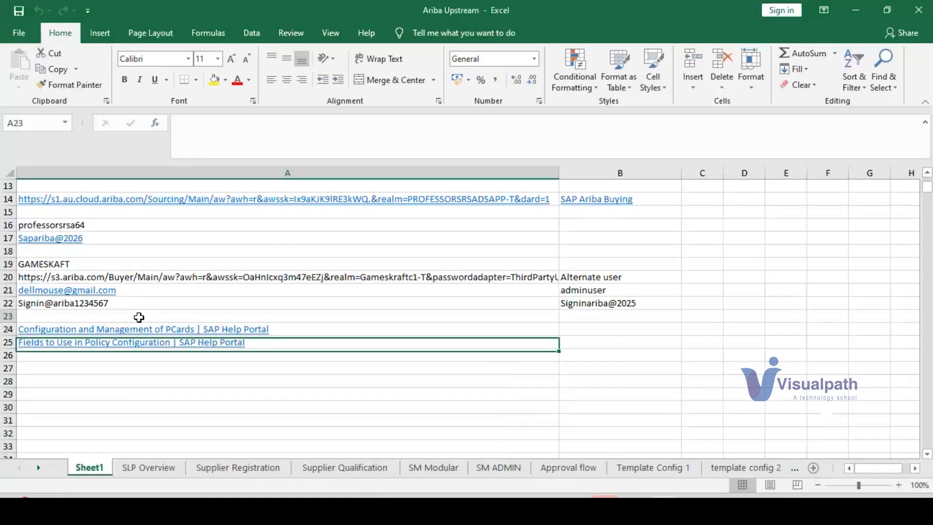
pyautogui.press('Down')
pyautogui.press('Down')
pyautogui.press('Down')
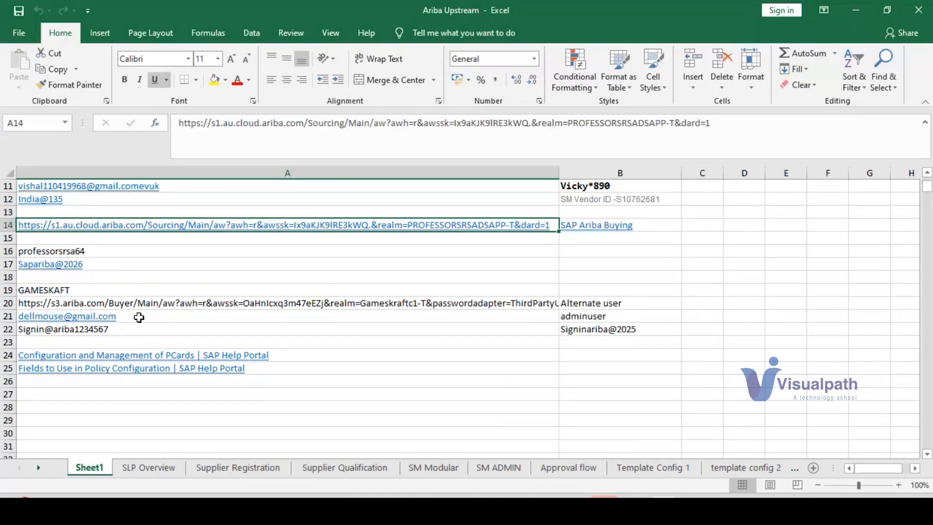
pyautogui.hotkey('ctrl', 'c')
pyautogui.hotkey('alt', 'Tab')
pyautogui.hotkey('ctrl', 'v')
pyautogui.press('Return')
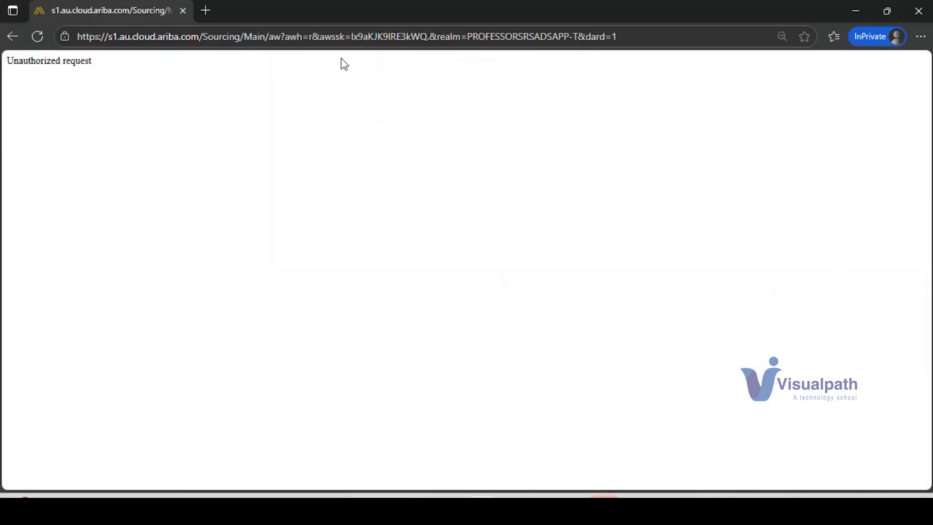
pyautogui.click(919, 11)
# Step: Copy the Ariba user name from the Ariba Upstream workbook into the user name field of the Ariba sign-in page
pyautogui.moveTo(664, 506)
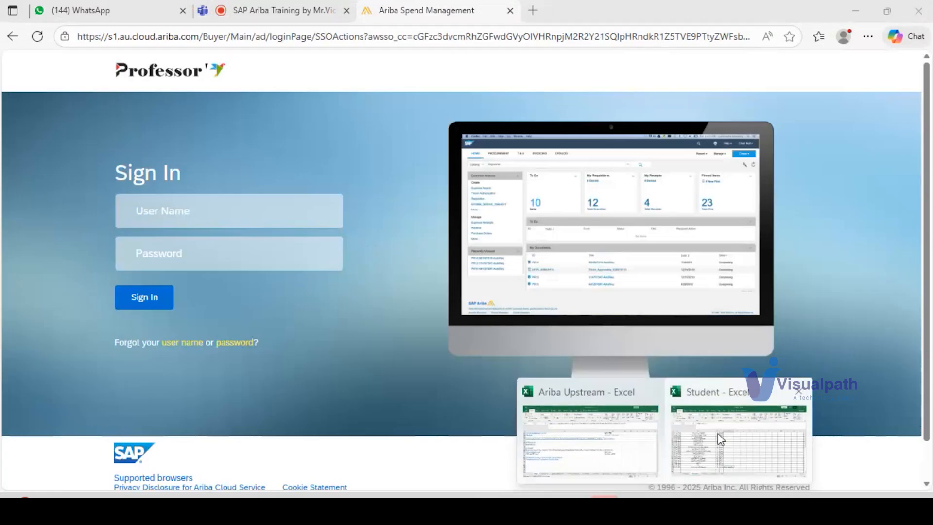
pyautogui.click(624, 445)
pyautogui.press('Down')
pyautogui.press('Down')
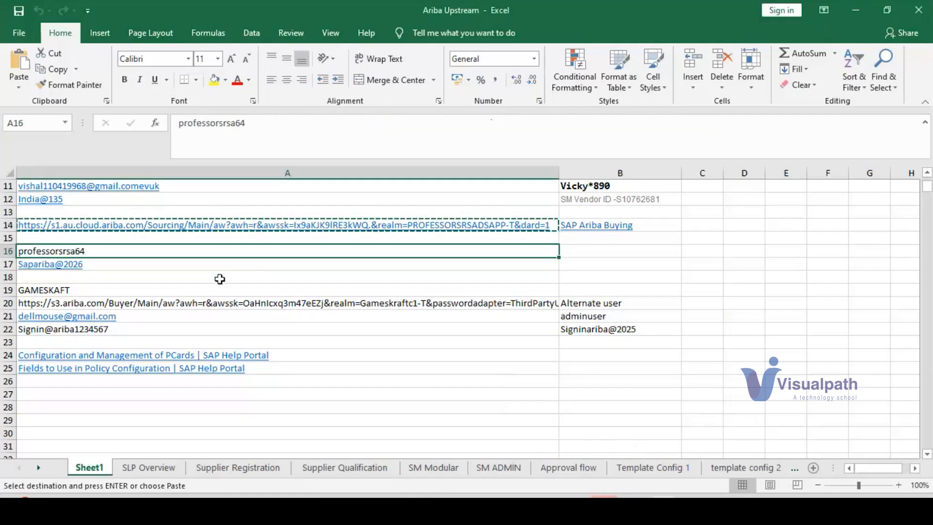
pyautogui.hotkey('ctrl', 'c')
pyautogui.hotkey('alt', 'Tab')
pyautogui.hotkey('ctrl', 'v')
pyautogui.press('Tab')
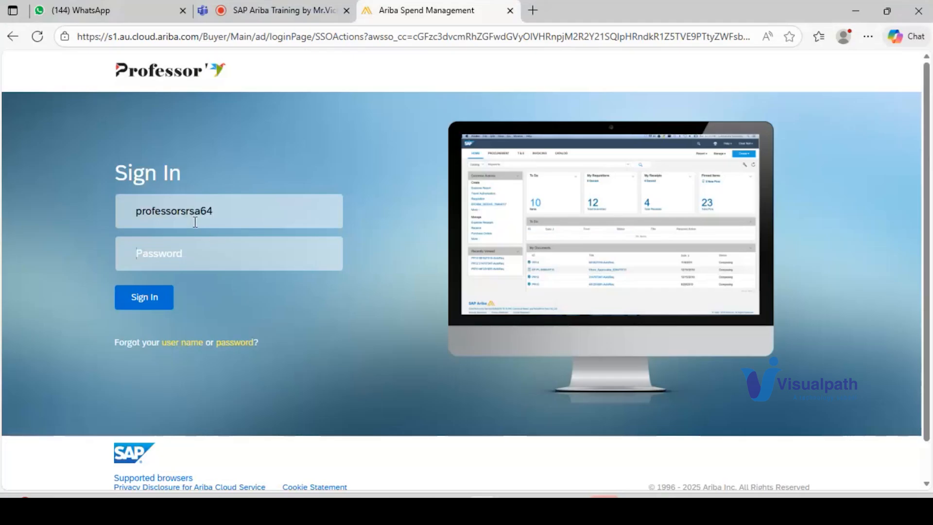
# Step: Copy the account password from the workbook into the password field and sign in to Ariba
pyautogui.hotkey('alt', 'Tab')
pyautogui.press('Down')
pyautogui.hotkey('ctrl', 'c')
pyautogui.hotkey('alt', 'Tab')
pyautogui.hotkey('ctrl', 'v')
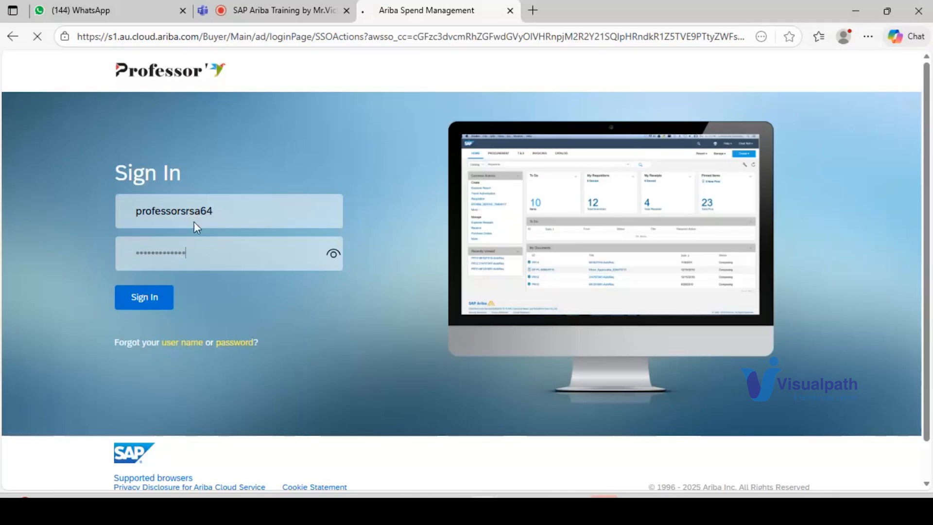
pyautogui.press('Return')
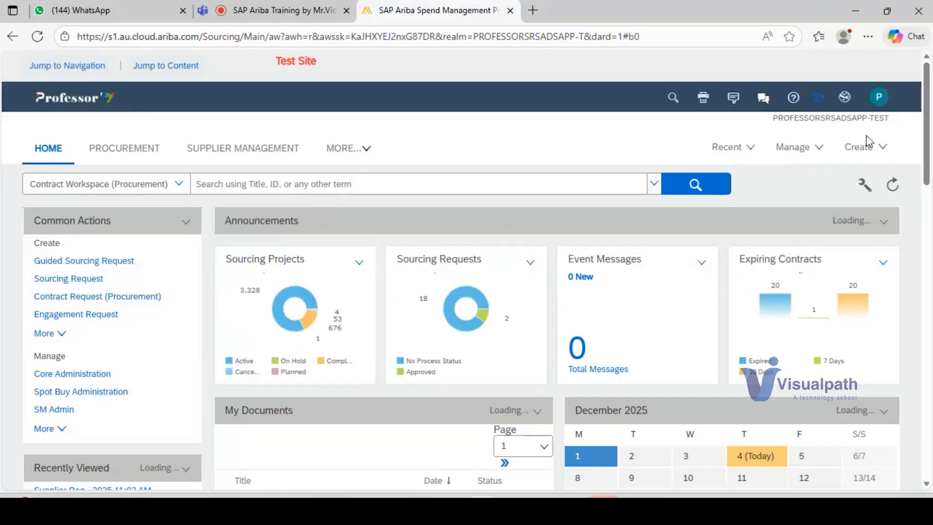
# Step: Show the documents that can be created in the upstream site, and switch to the PROFESSORSRSADSAPP-C1-TEST site
pyautogui.click(880, 149)
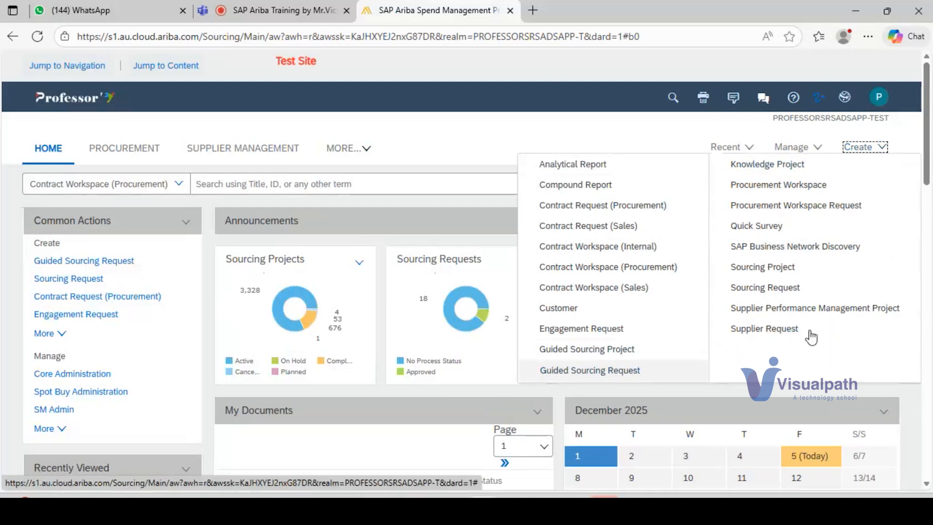
pyautogui.click(844, 100)
pyautogui.click(834, 118)
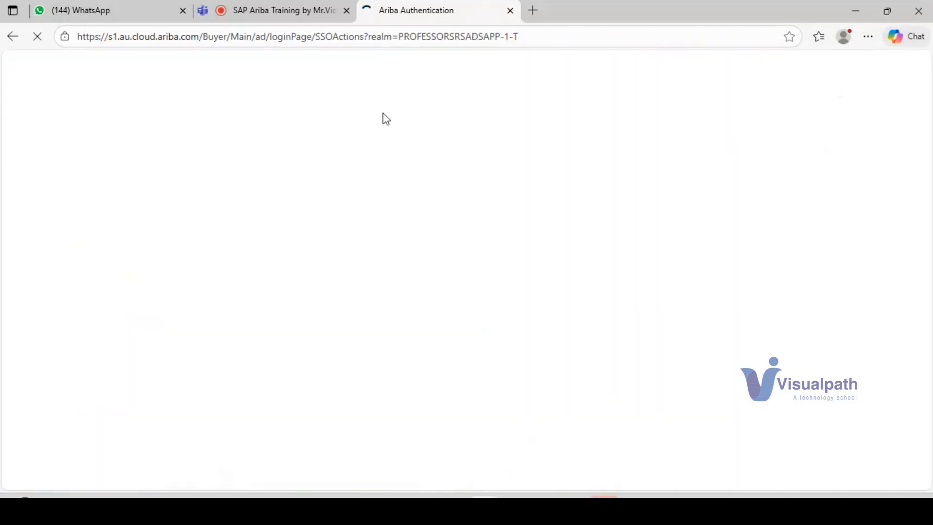
# Step: Show the documents that can be created in the downstream site, such as Requisition, and switch back to the PROFESSORSRSADSAPP-TEST site
pyautogui.click(858, 145)
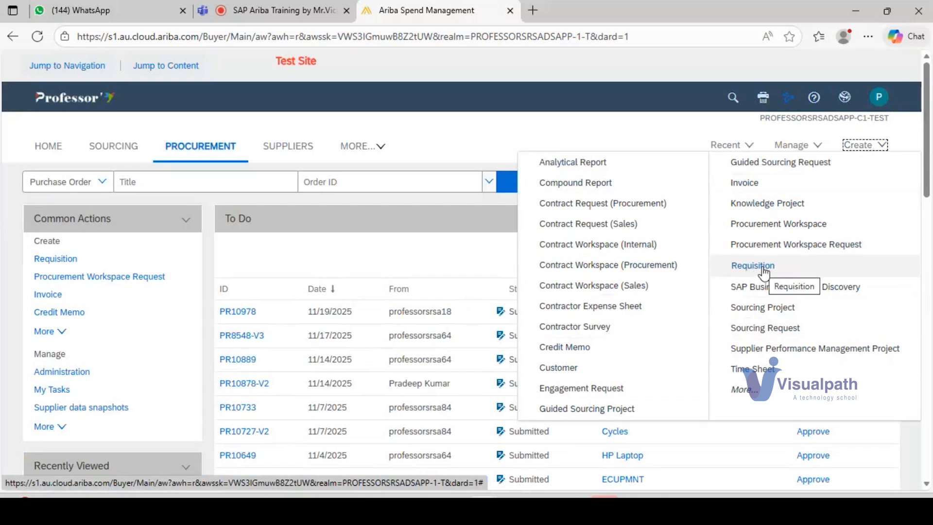
pyautogui.click(626, 141)
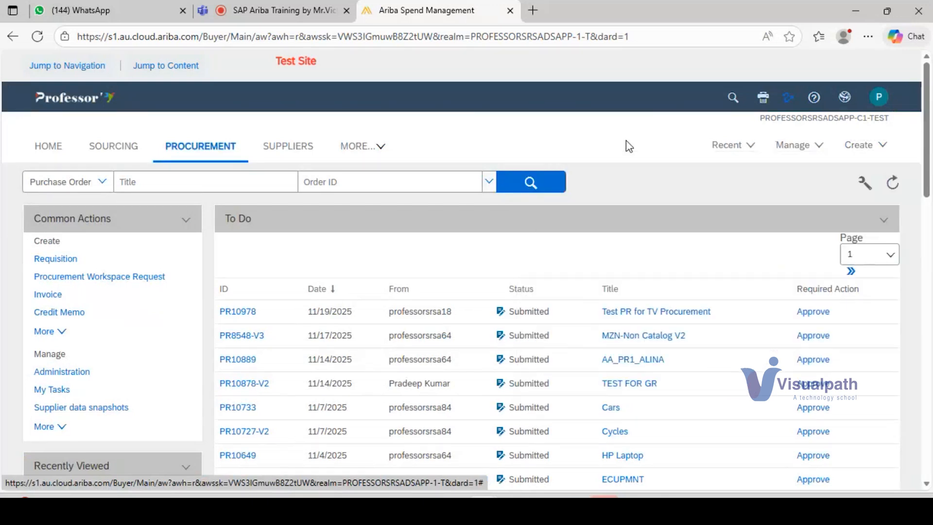
pyautogui.click(844, 108)
pyautogui.click(830, 122)
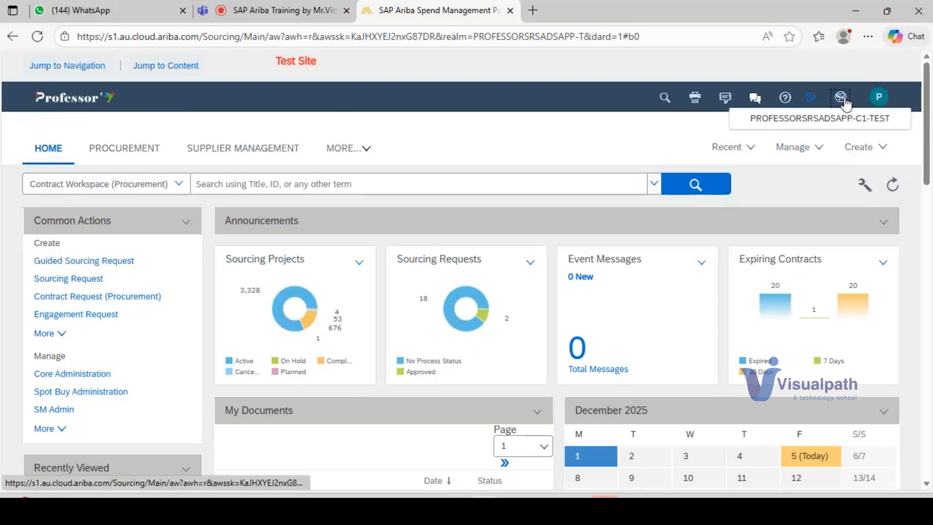
# Step: Create a new Supplier Request and enter the supplier's full name
pyautogui.click(875, 149)
pyautogui.click(766, 329)
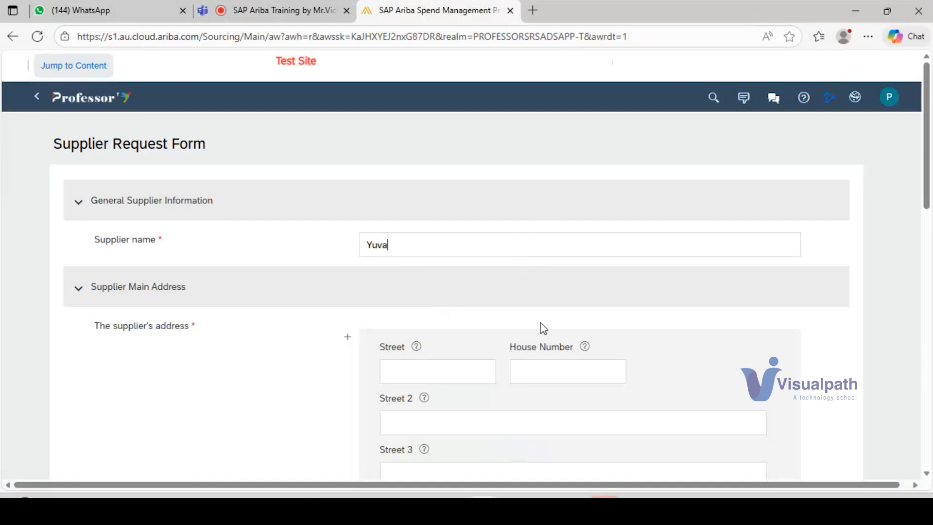
pyautogui.write('umar')
# Step: Fill in the Street, Street 2 and Street 3 fields of the supplier's main address
pyautogui.scroll(-3, 438, 307)
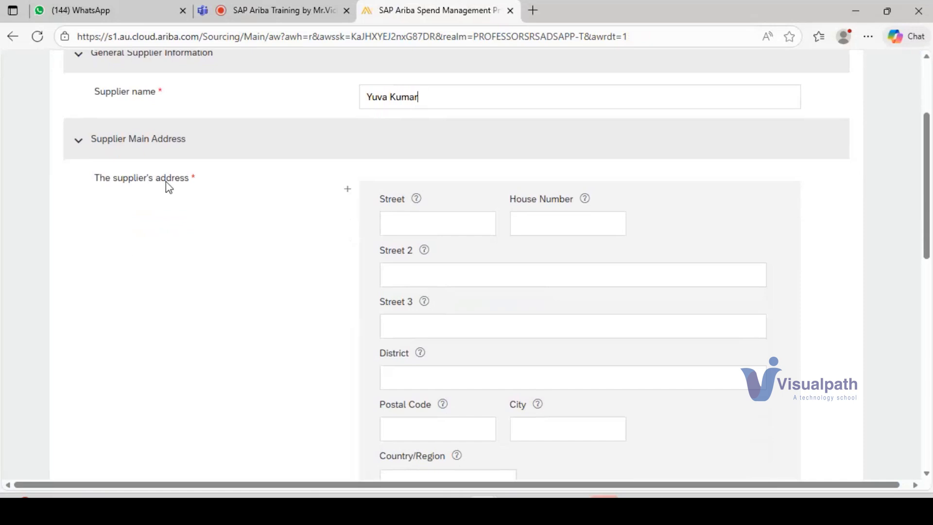
pyautogui.click(419, 228)
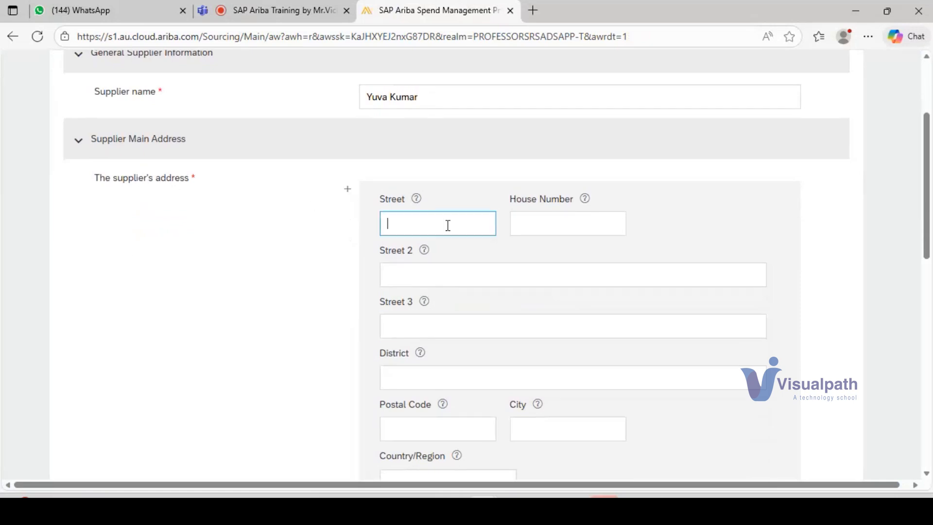
pyautogui.click(408, 227)
pyautogui.write('Electronic City')
pyautogui.click(420, 282)
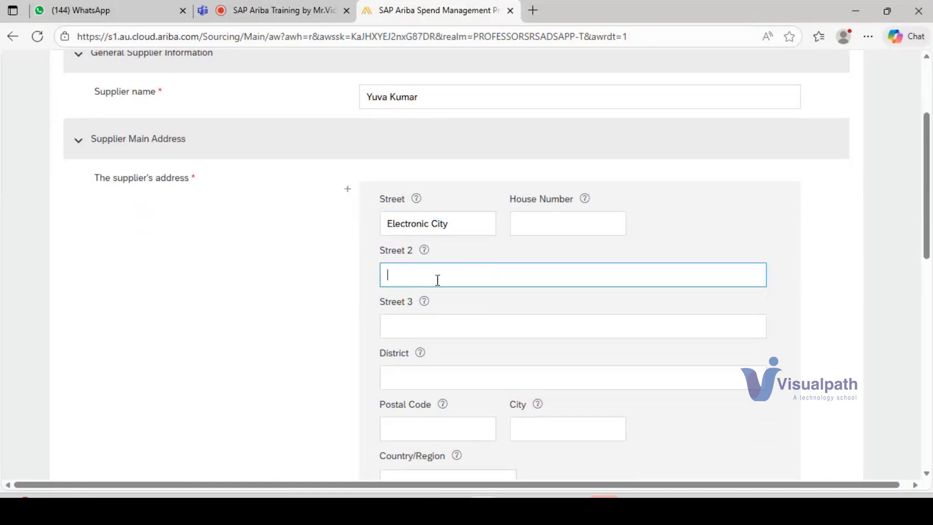
pyautogui.scroll(-2, 447, 277)
pyautogui.click(437, 249)
pyautogui.write('Metro')
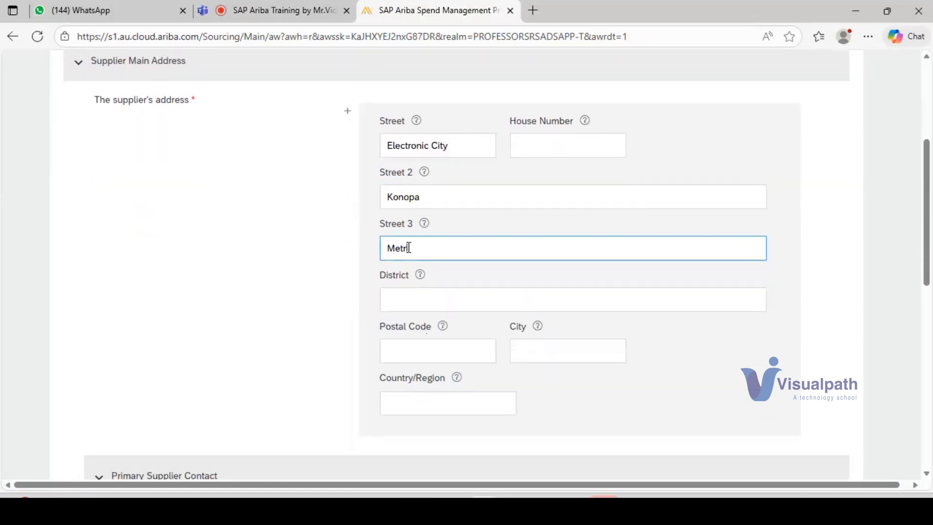
# Step: Fill in the district, postal code and city of the supplier's main address
pyautogui.click(420, 301)
pyautogui.write('Bengaru')
pyautogui.click(576, 257)
pyautogui.click(434, 353)
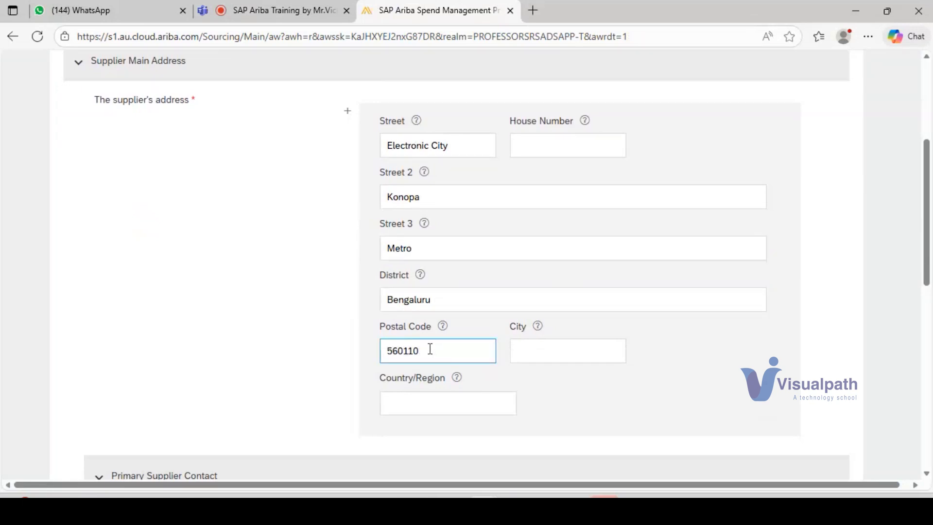
pyautogui.click(556, 352)
pyautogui.write('Ben')
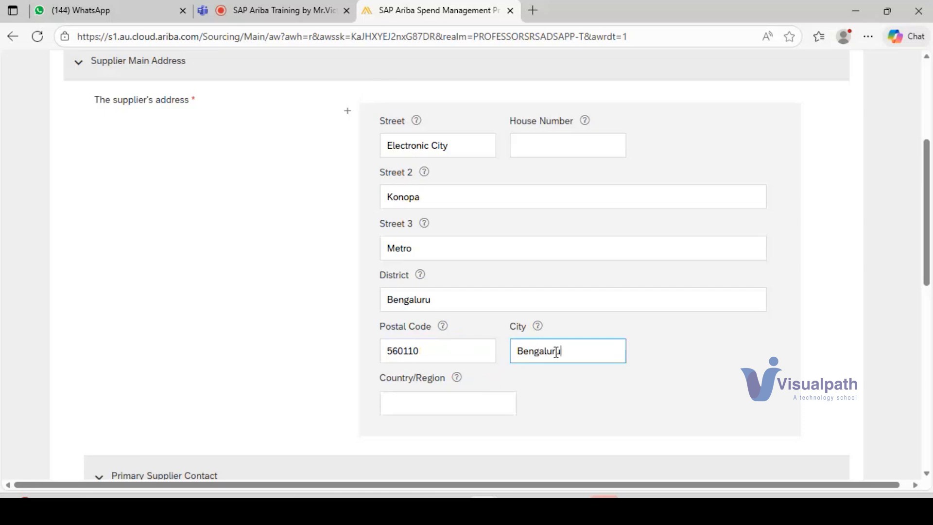
pyautogui.write('galuru')
# Step: Set the supplier address's country to India and its state to Karnataka (10)
pyautogui.click(413, 403)
pyautogui.write('I')
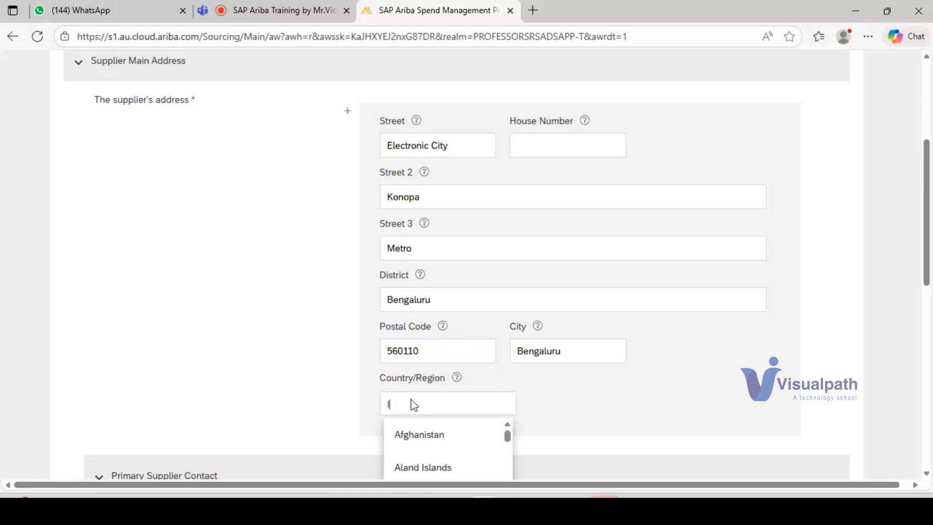
pyautogui.write('ndi')
pyautogui.click(419, 469)
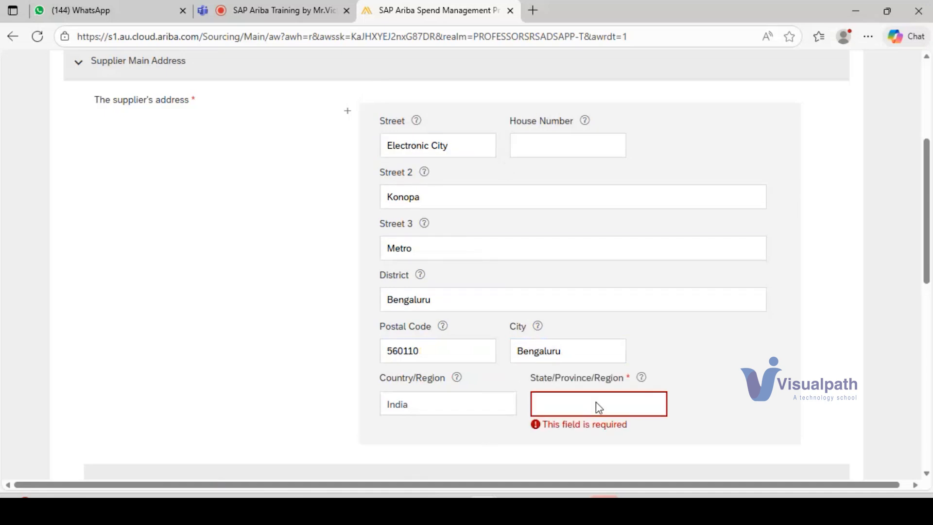
pyautogui.click(566, 404)
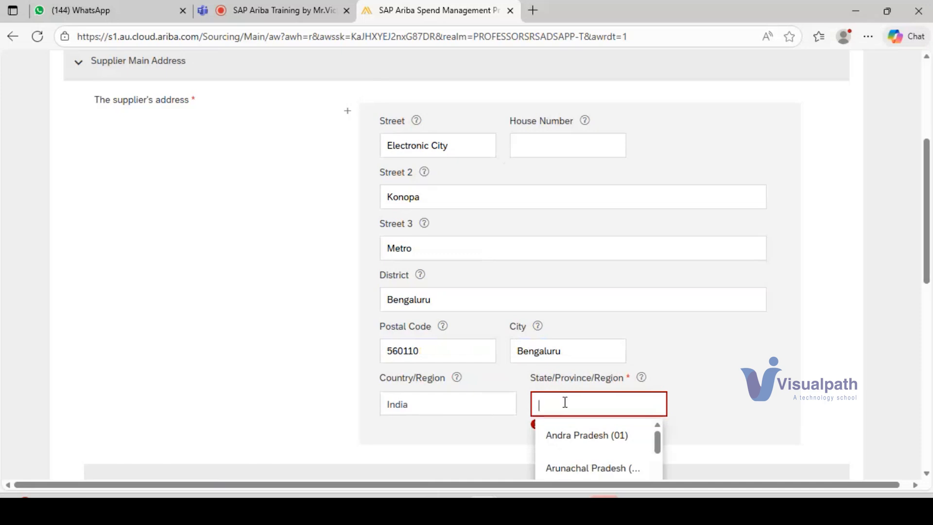
pyautogui.write('Karna')
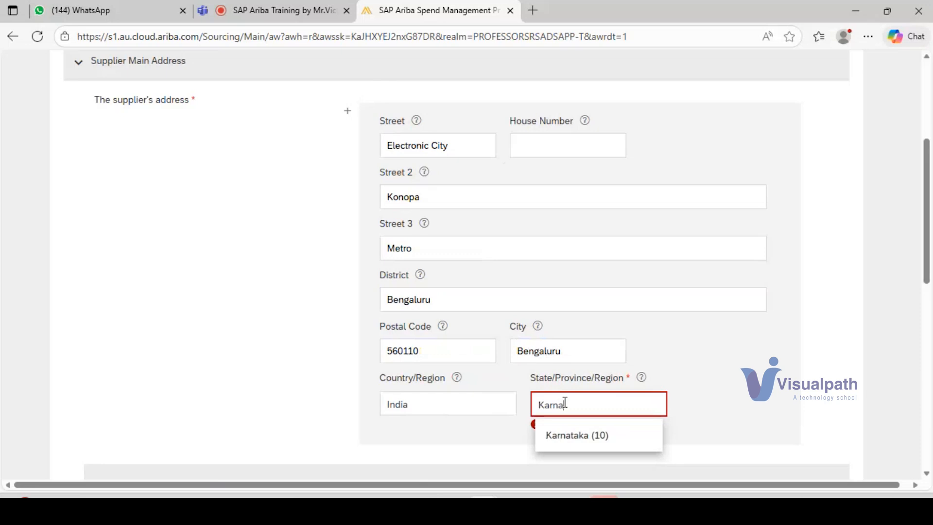
pyautogui.click(577, 435)
pyautogui.click(554, 350)
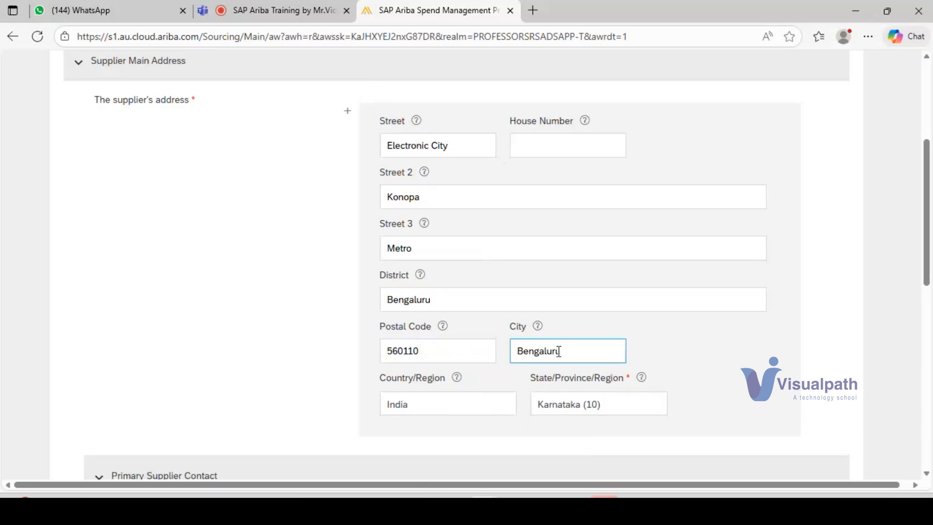
# Step: Fill in the primary supplier contact's e-mail address, first name, last name and contact number
pyautogui.scroll(-2, 553, 342)
pyautogui.scroll(-1, 553, 345)
pyautogui.scroll(7, 552, 348)
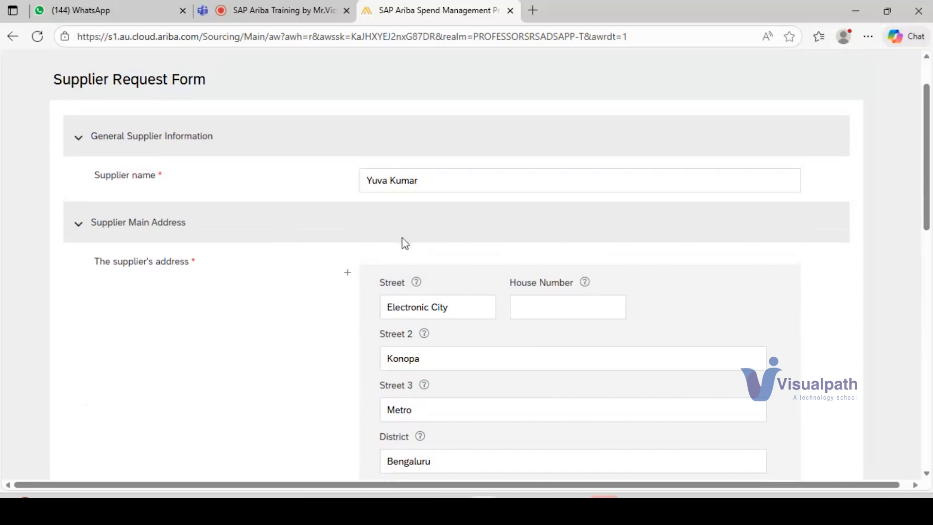
pyautogui.scroll(-5, 352, 298)
pyautogui.scroll(-4, 280, 262)
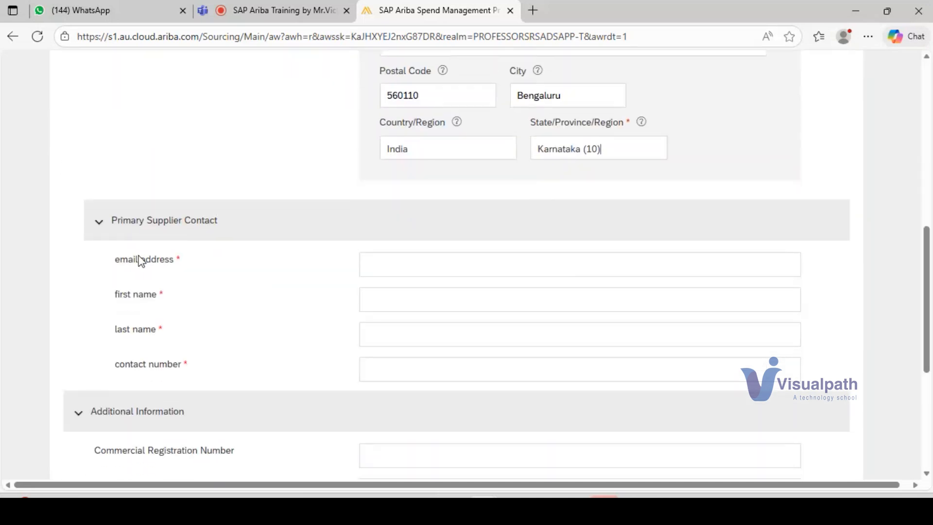
pyautogui.click(384, 269)
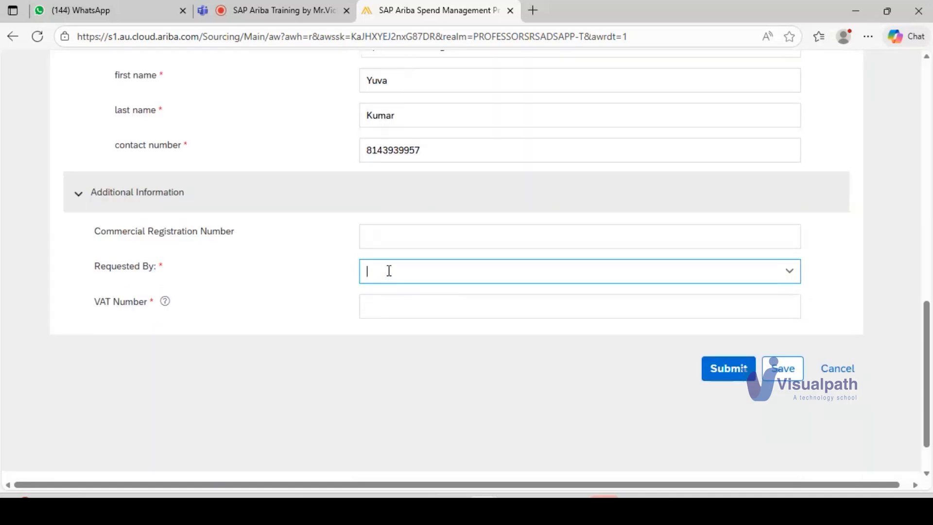
# Step: Set Requested By to By Business User and enter the supplier's VAT number
pyautogui.click(388, 269)
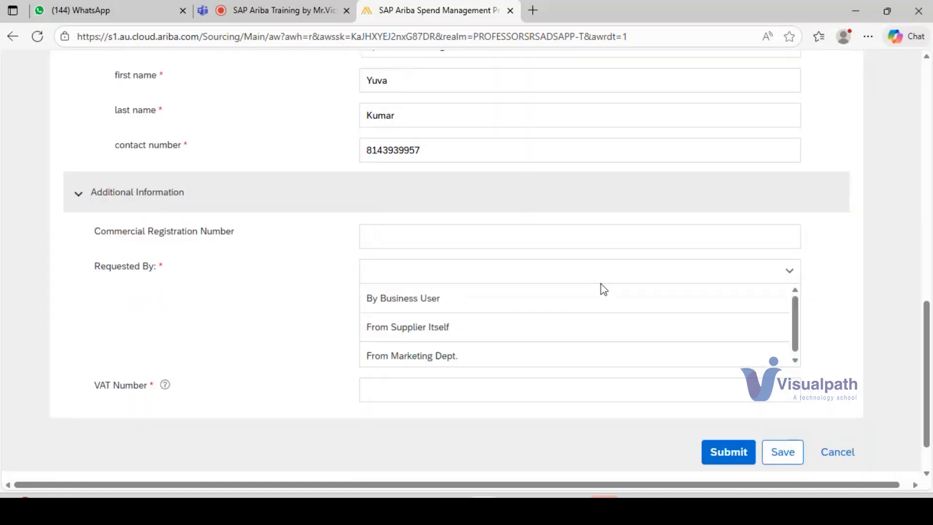
pyautogui.click(452, 299)
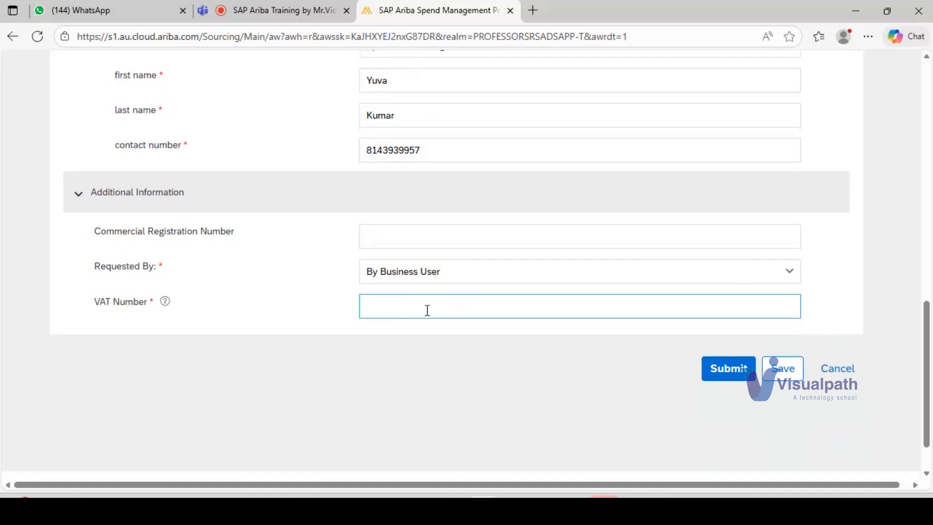
pyautogui.write('HNVAA12345')
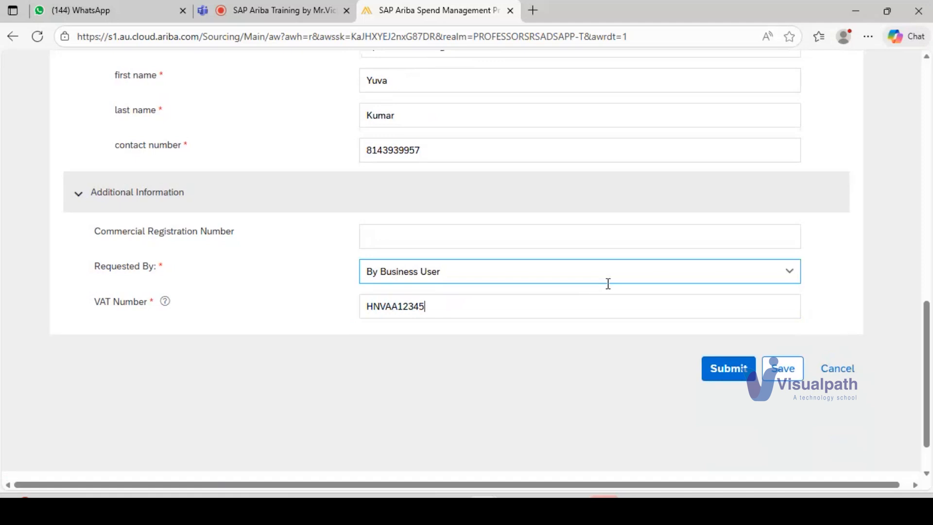
# Step: Submit the Supplier Request Form and close the submitted request
pyautogui.scroll(12, 608, 283)
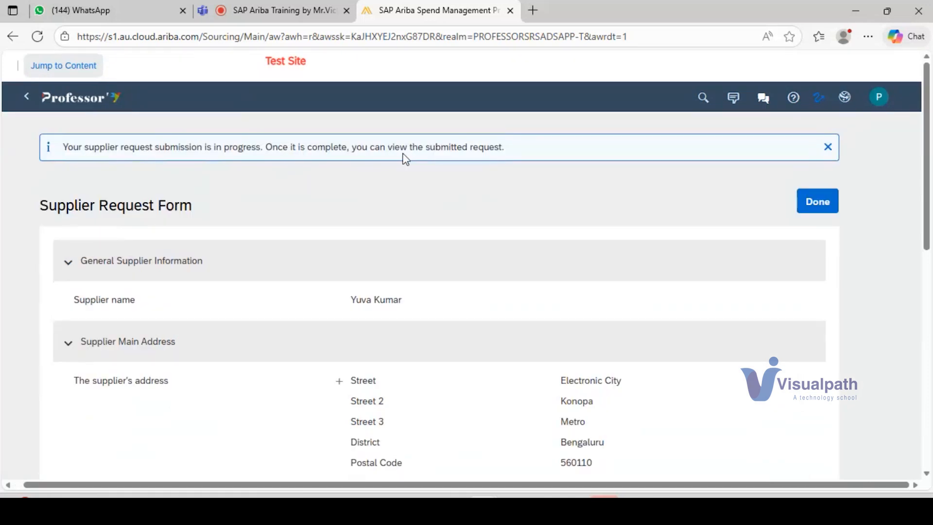
pyautogui.click(816, 201)
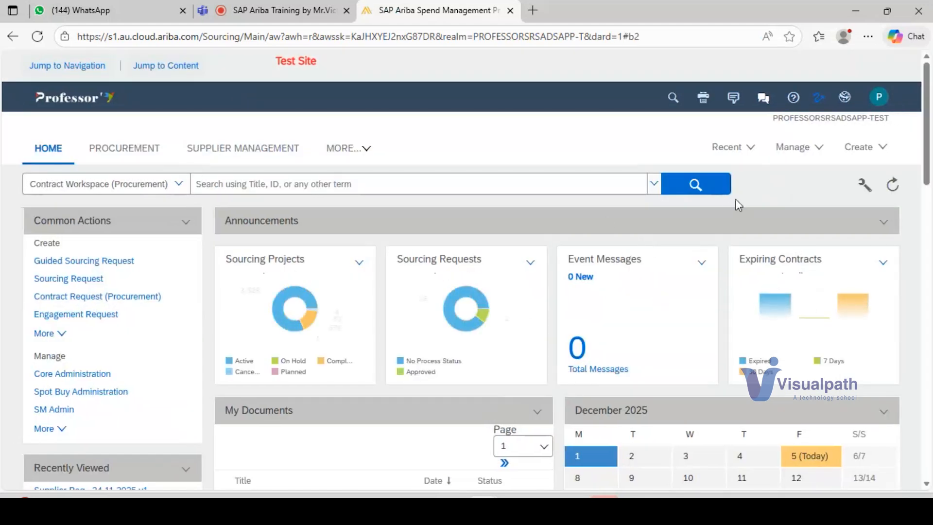
# Step: Open the recently viewed Supplier Request Template 24.11.2025 v1, and leave it for the home page
pyautogui.click(729, 148)
pyautogui.click(643, 170)
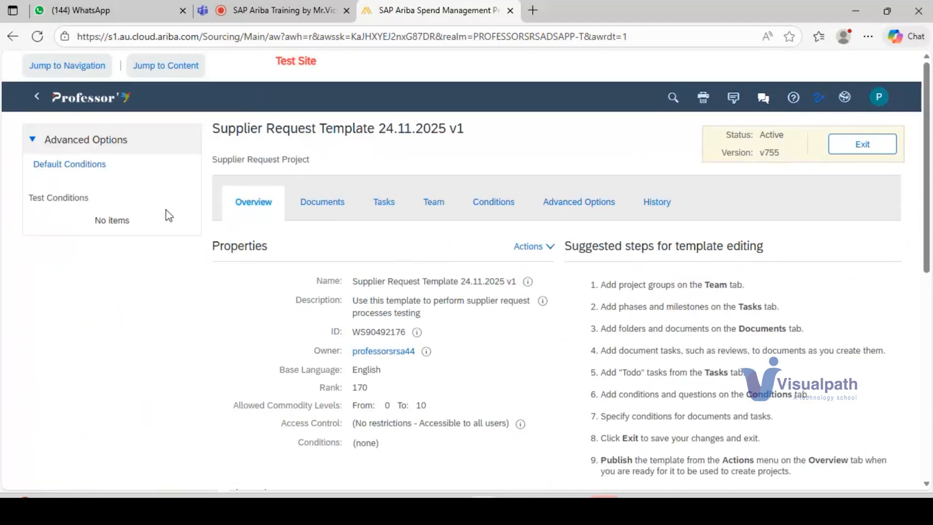
pyautogui.click(110, 99)
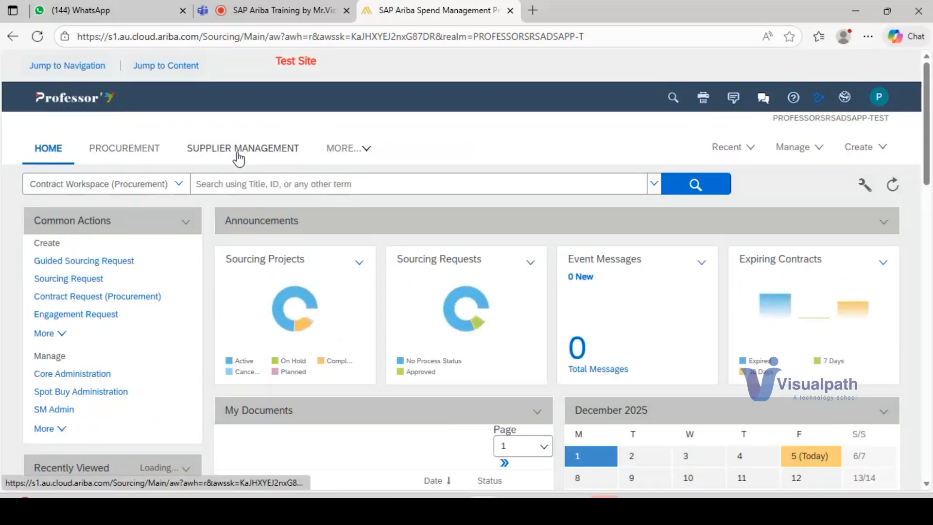
# Step: Open the newest supplier request with status In Approval from the Supplier Management activities
pyautogui.click(238, 157)
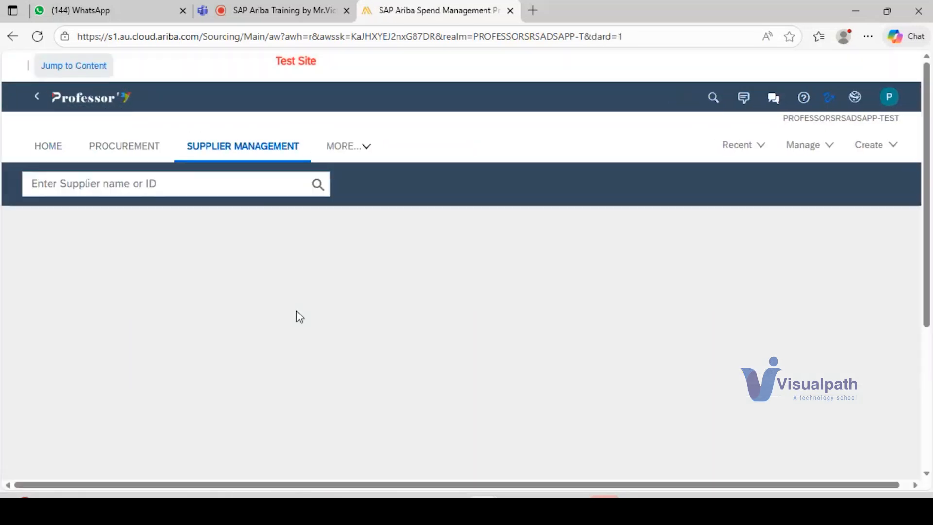
pyautogui.scroll(-2, 192, 337)
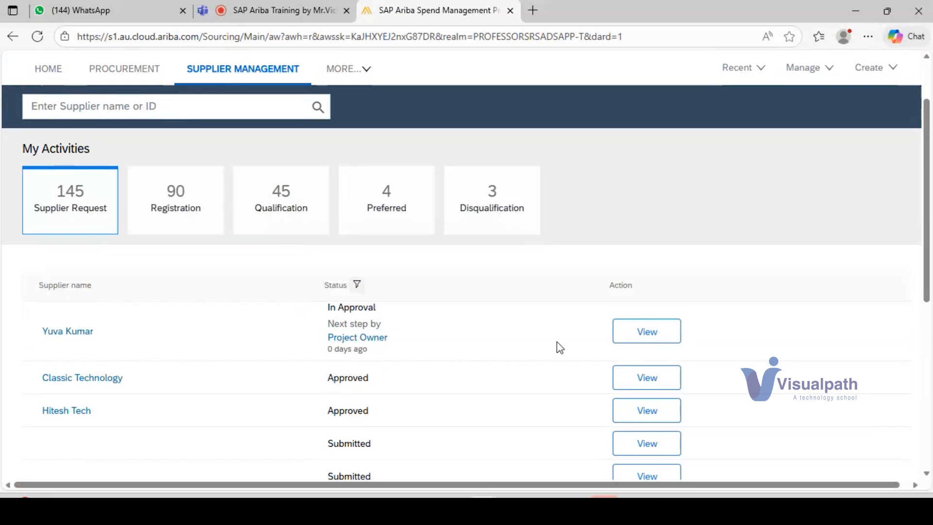
pyautogui.click(639, 336)
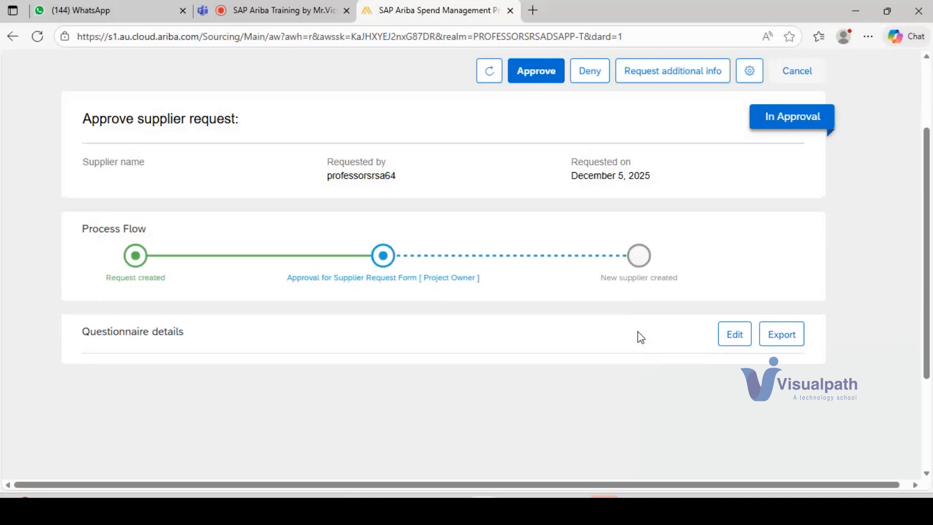
pyautogui.moveTo(358, 253)
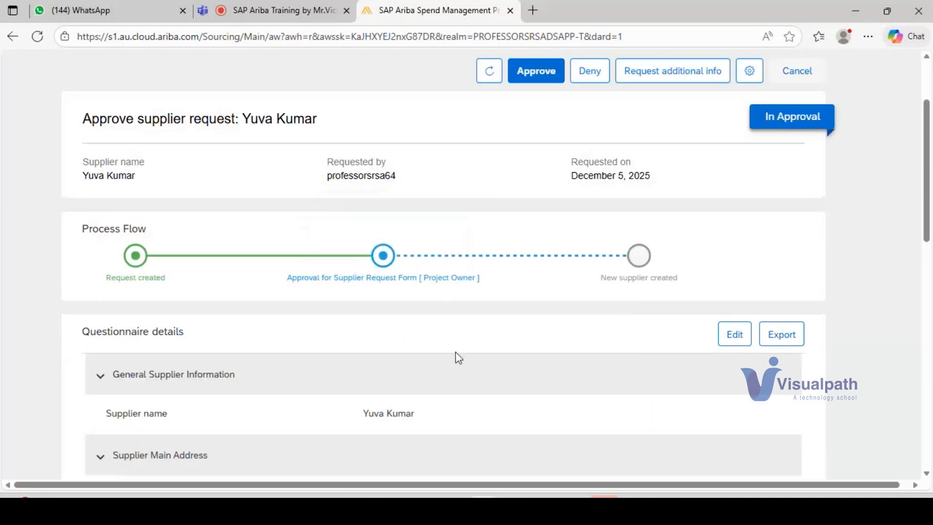
# Step: Approve the supplier request with the reason "aproved" and refresh its status
pyautogui.click(535, 72)
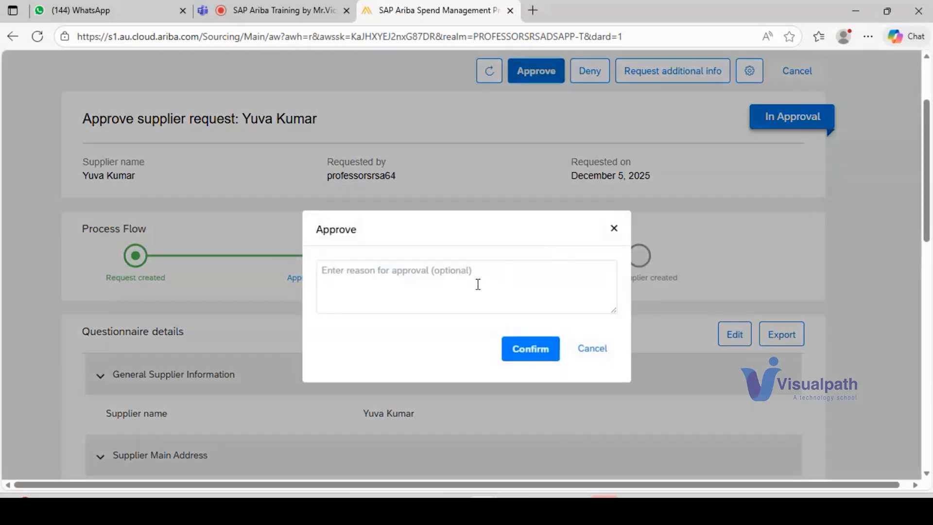
pyautogui.click(470, 285)
pyautogui.write('aproved')
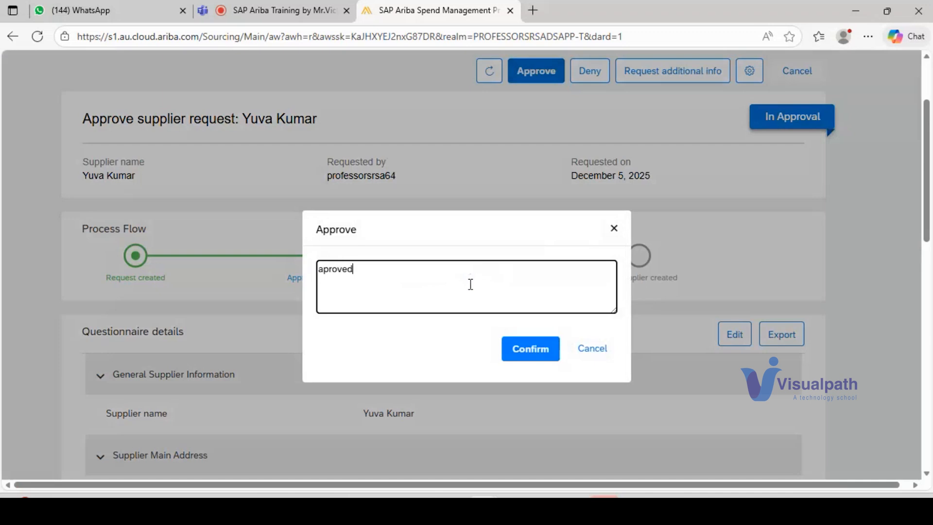
pyautogui.click(523, 350)
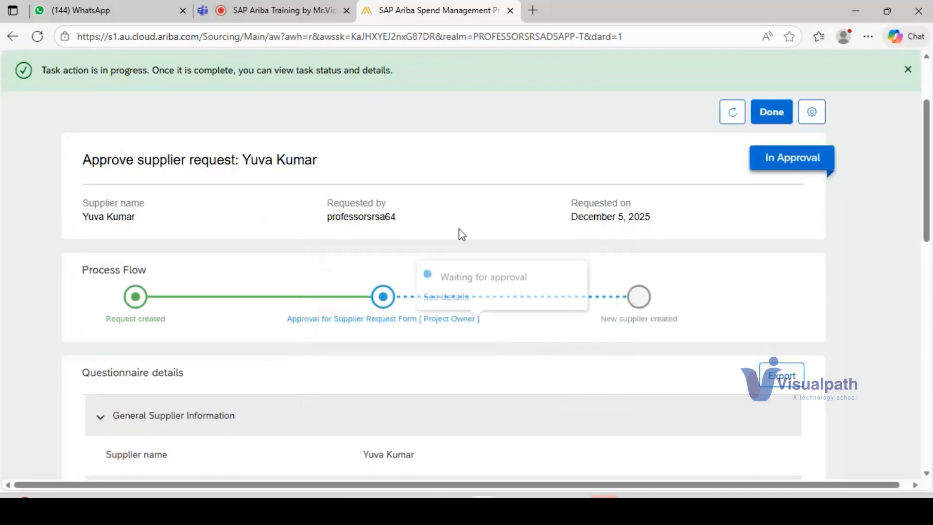
pyautogui.click(733, 113)
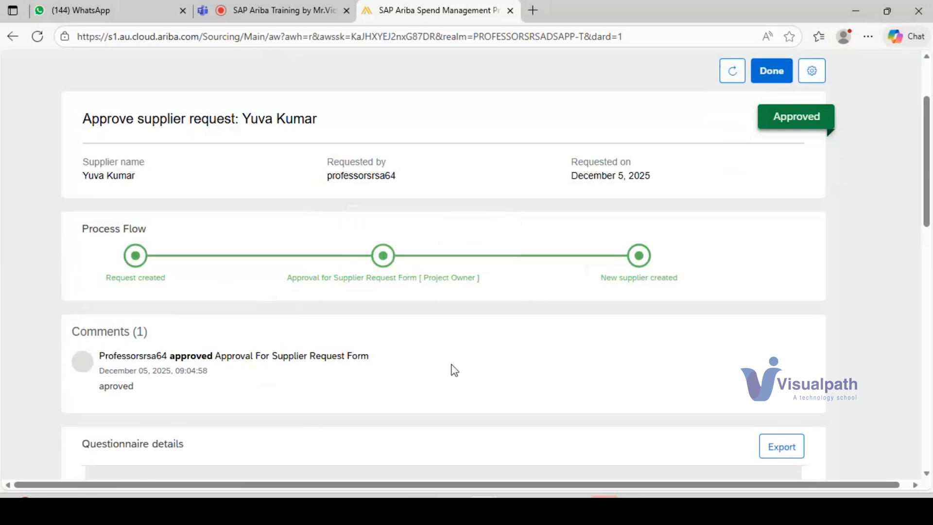
# Step: Review the approved request's comments, questionnaire details and the Project Owner approval stage in the process flow
pyautogui.scroll(-5, 453, 371)
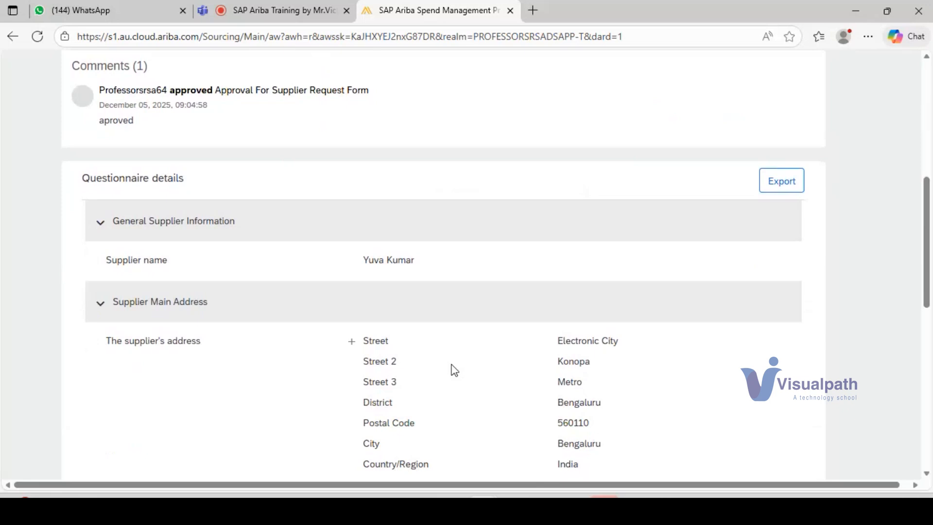
pyautogui.scroll(7, 454, 371)
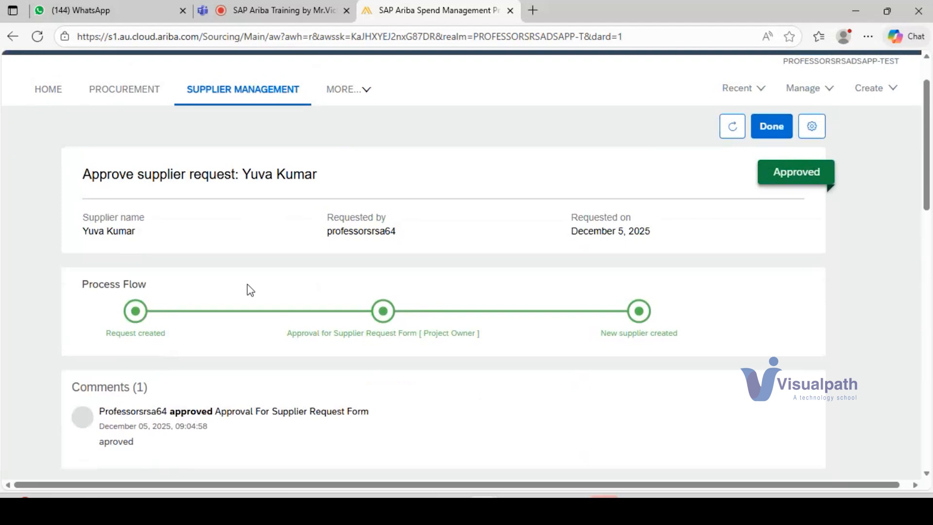
pyautogui.click(383, 311)
pyautogui.click(234, 374)
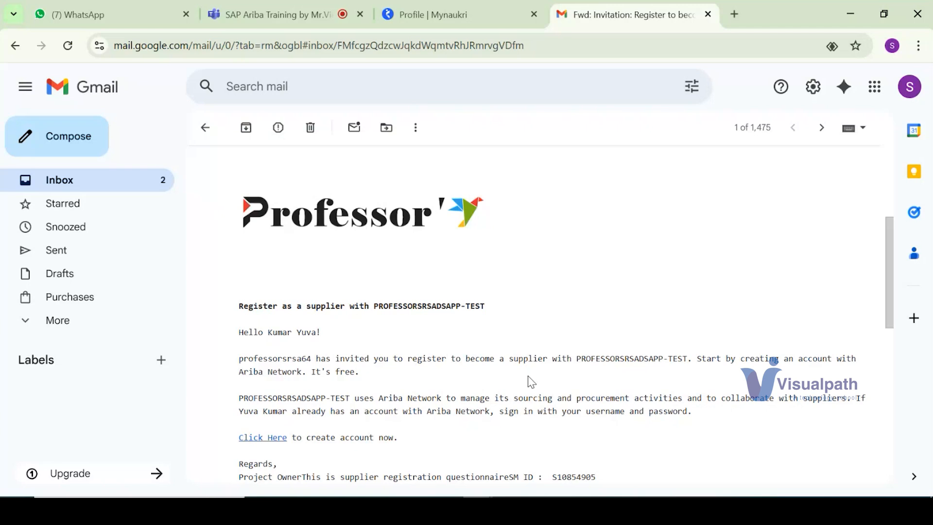
# Step: Start a new account from the invitation e-mail's registration link, and complete the company address with a second line and state Karnataka [ IN-KA ]
pyautogui.click(247, 439)
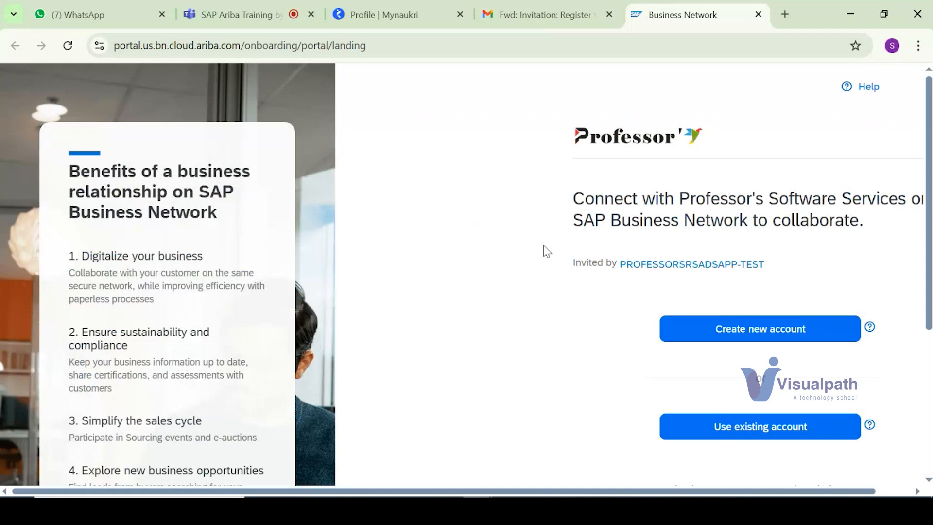
pyautogui.click(798, 332)
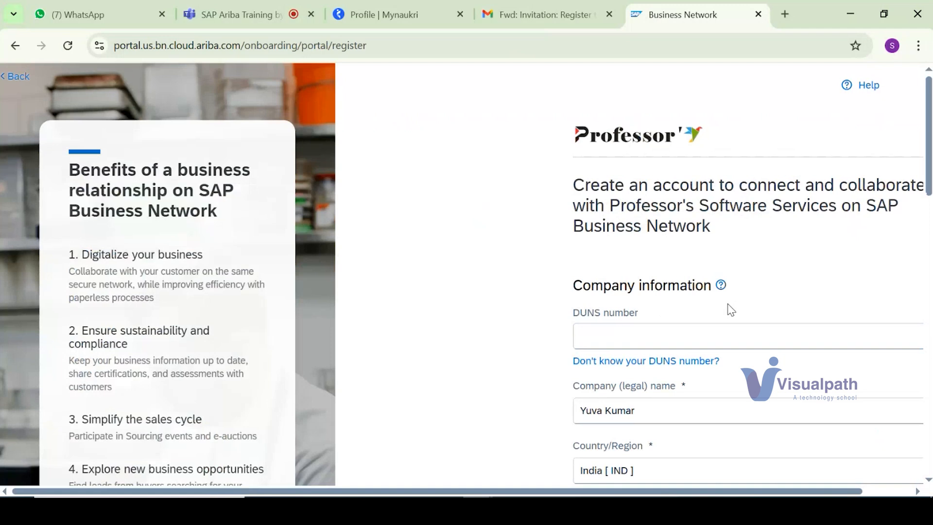
pyautogui.scroll(-3, 733, 312)
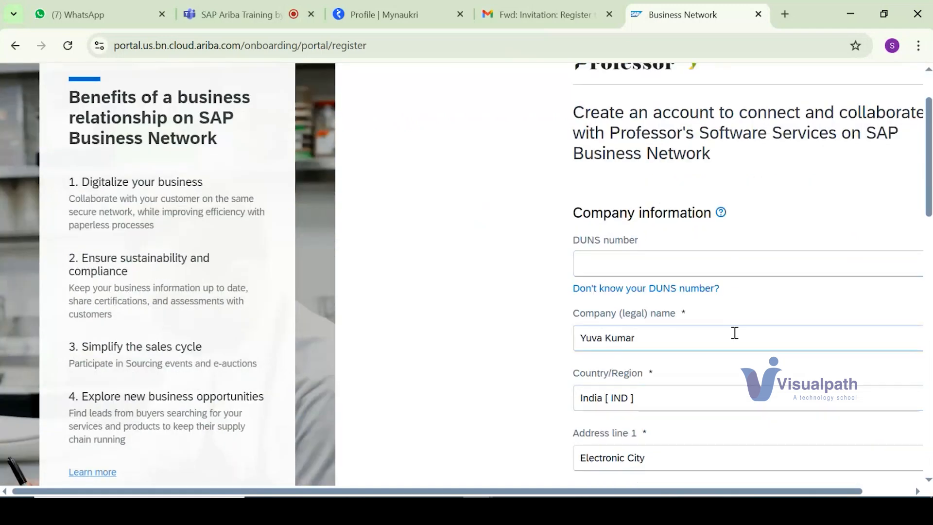
pyautogui.scroll(-3, 705, 292)
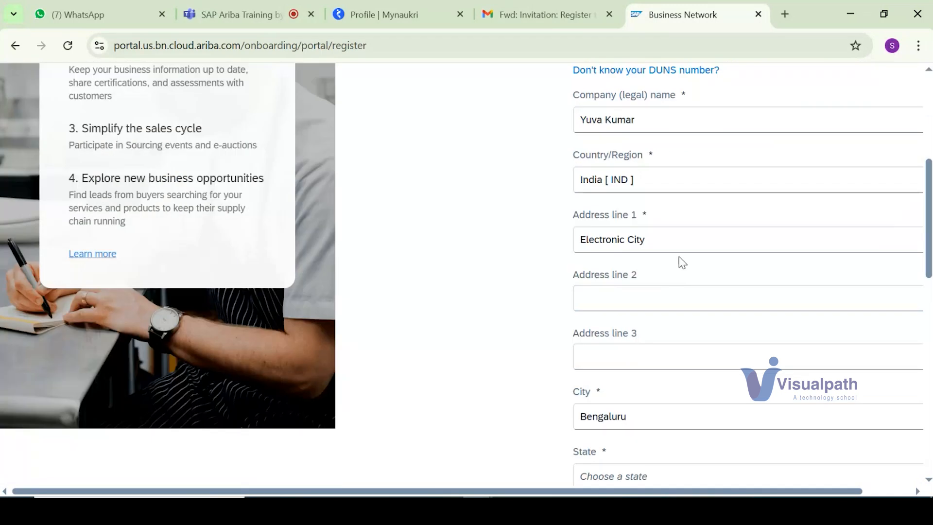
pyautogui.scroll(-5, 679, 262)
pyautogui.click(695, 258)
pyautogui.click(700, 292)
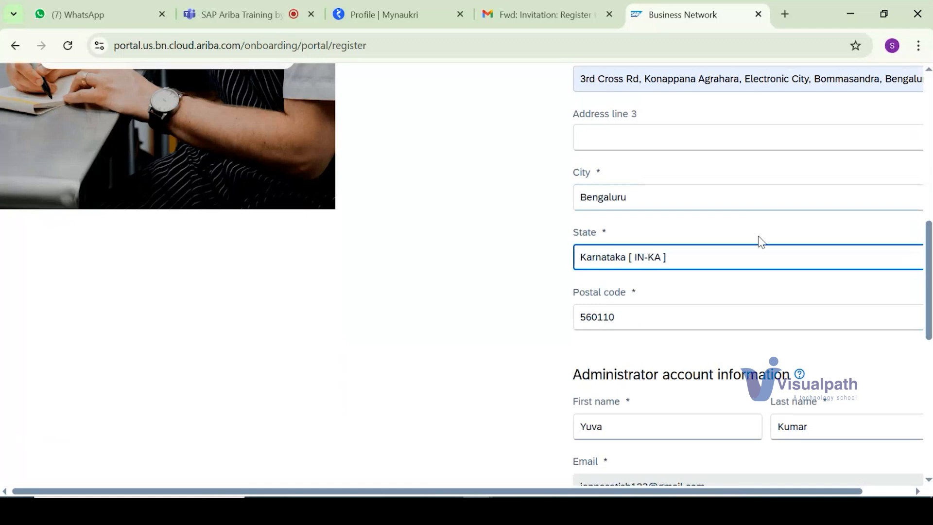
# Step: Complete the administrator account section with a self-chosen account password and the accepted agreements, and create the account
pyautogui.scroll(-4, 744, 248)
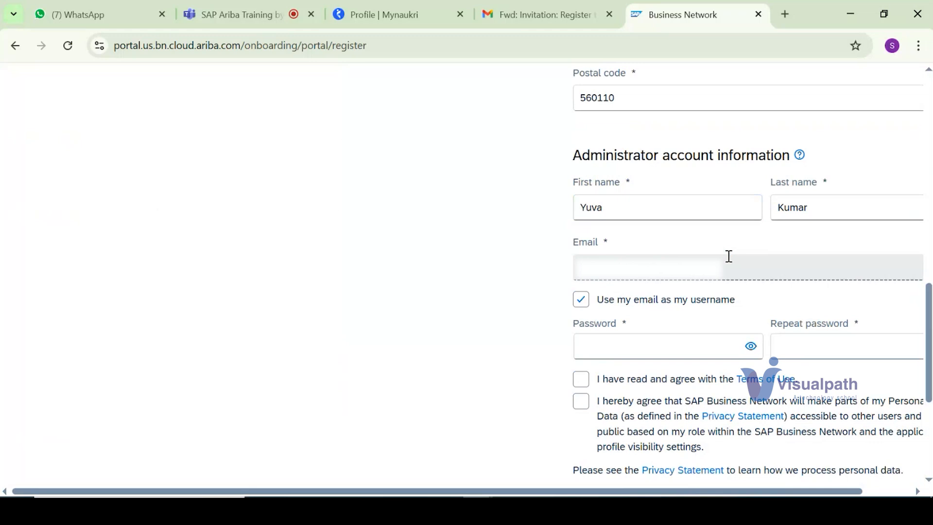
pyautogui.click(625, 349)
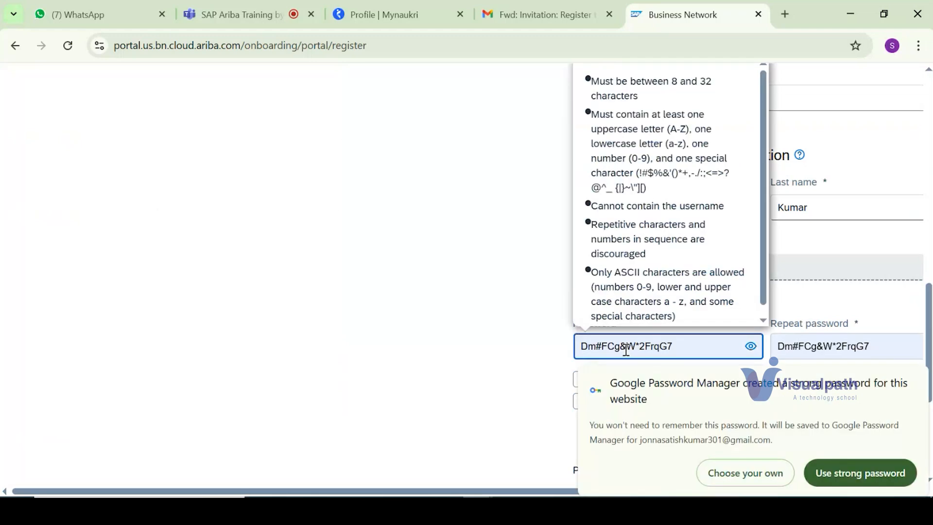
pyautogui.click(734, 473)
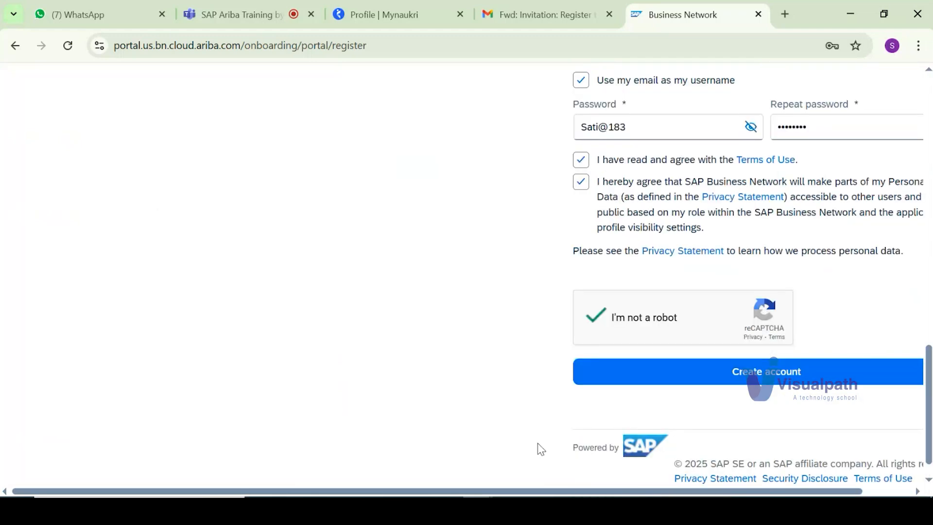
pyautogui.click(611, 372)
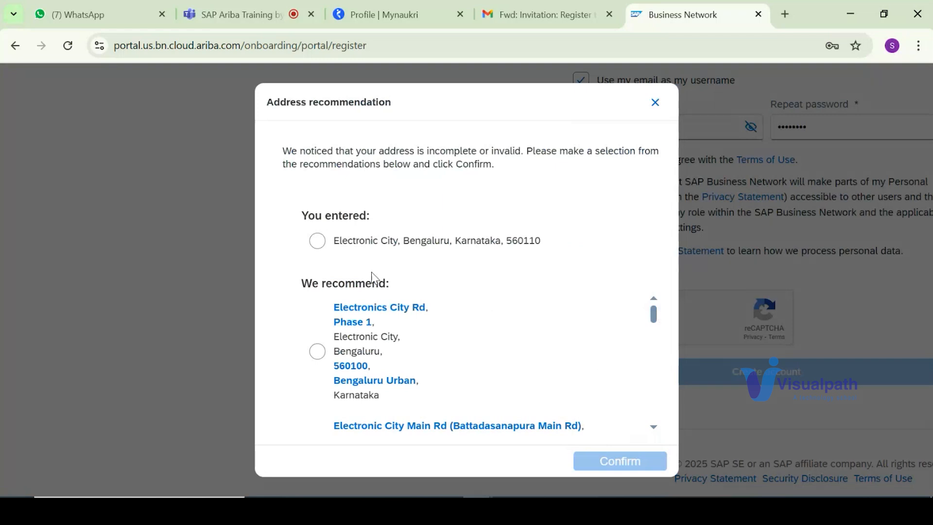
# Step: Confirm the company address as entered in the address recommendation, and decline saving the account password in the browser
pyautogui.click(317, 241)
pyautogui.scroll(-5, 575, 355)
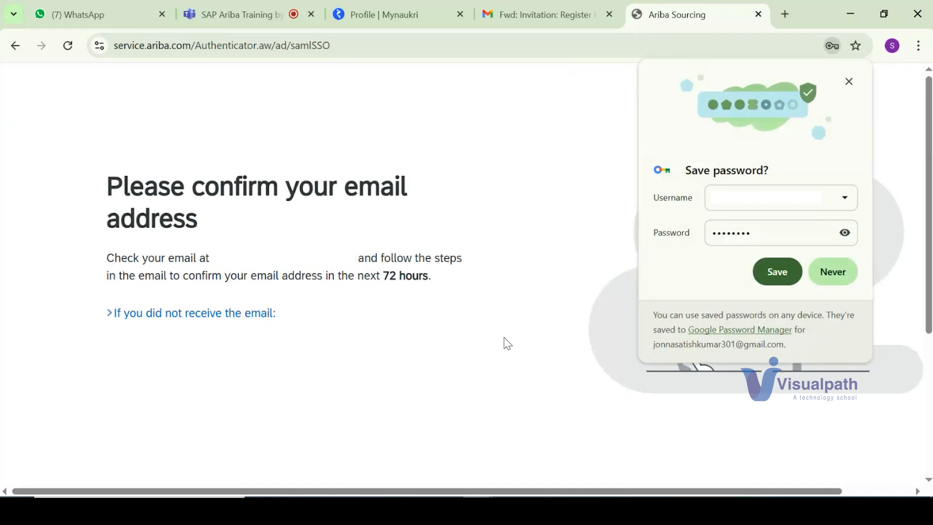
pyautogui.click(834, 271)
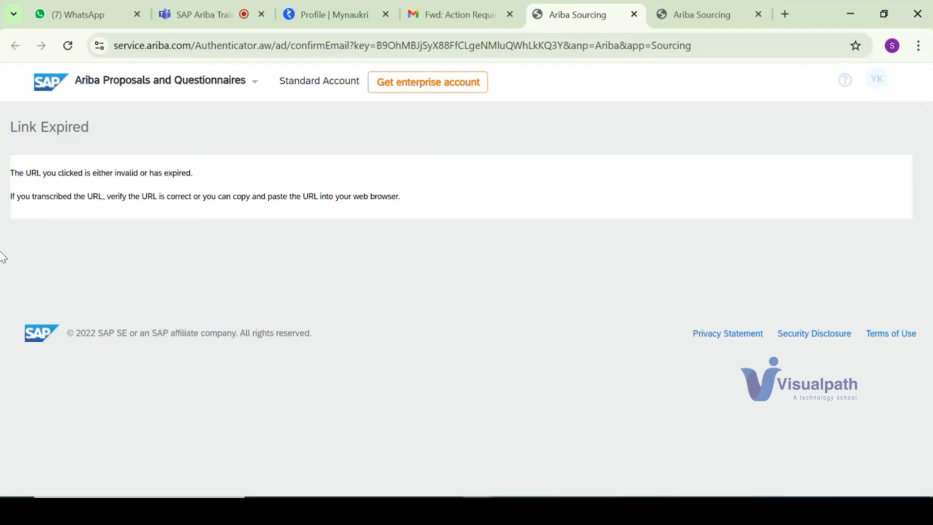
# Step: Open supplier.ariba.com in a new browser tab
pyautogui.hotkey('ctrl', 't')
pyautogui.write('supplier')
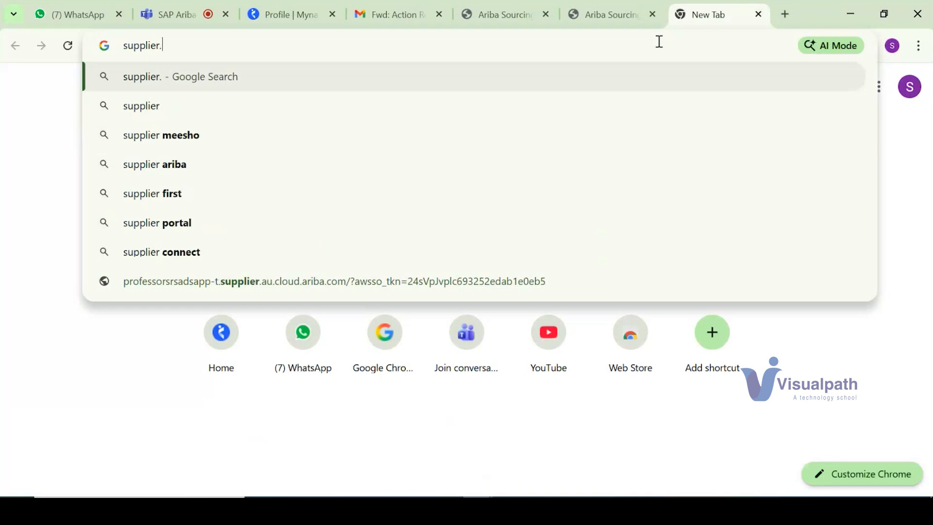
pyautogui.write('.ariba.com')
pyautogui.press('Return')
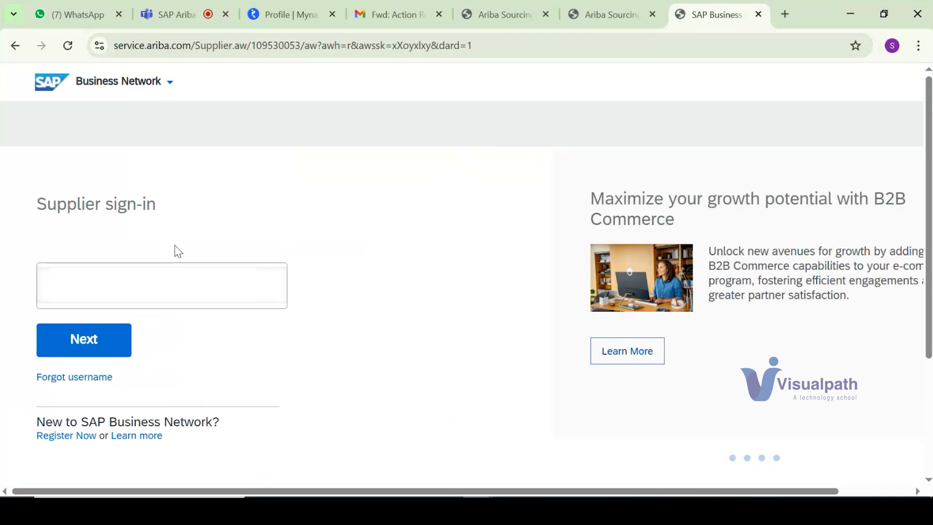
# Step: Sign in to the supplier account with its username and account password, and dismiss the welcome message
pyautogui.click(75, 353)
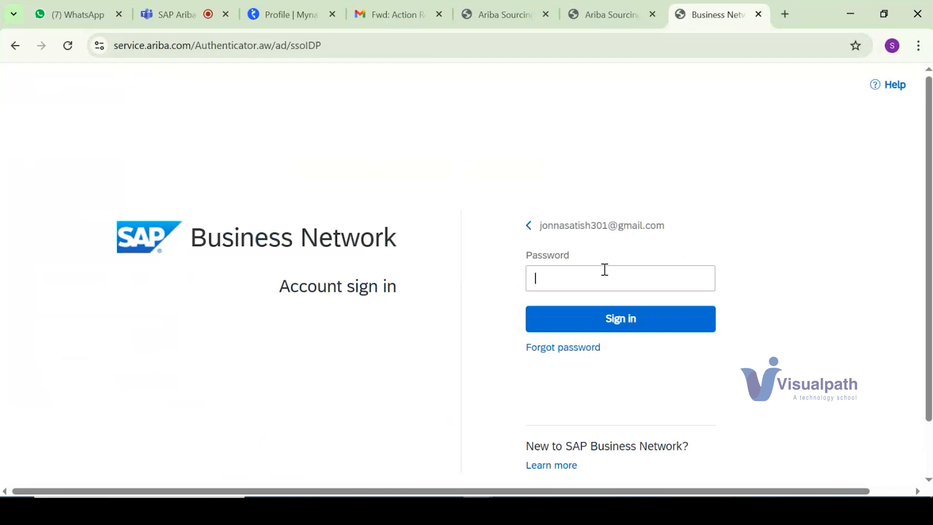
pyautogui.write('*******')
pyautogui.press('Return')
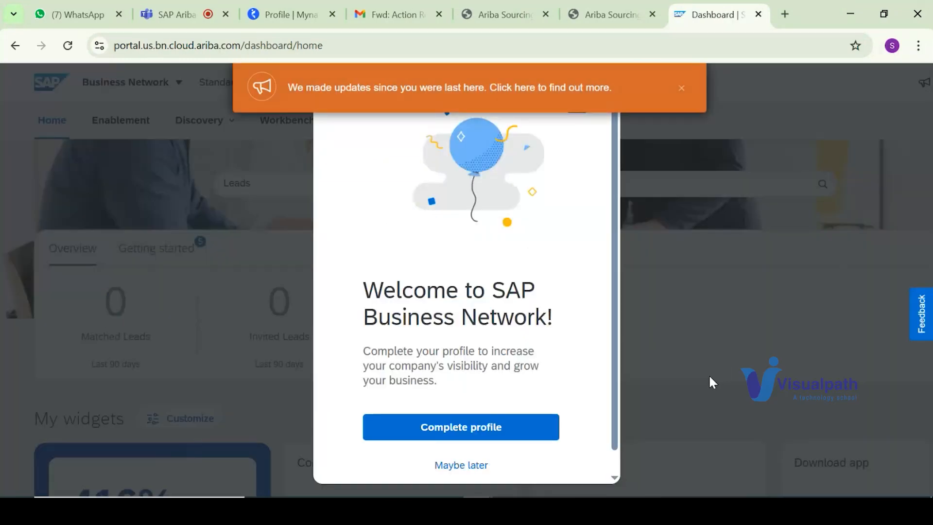
pyautogui.click(678, 396)
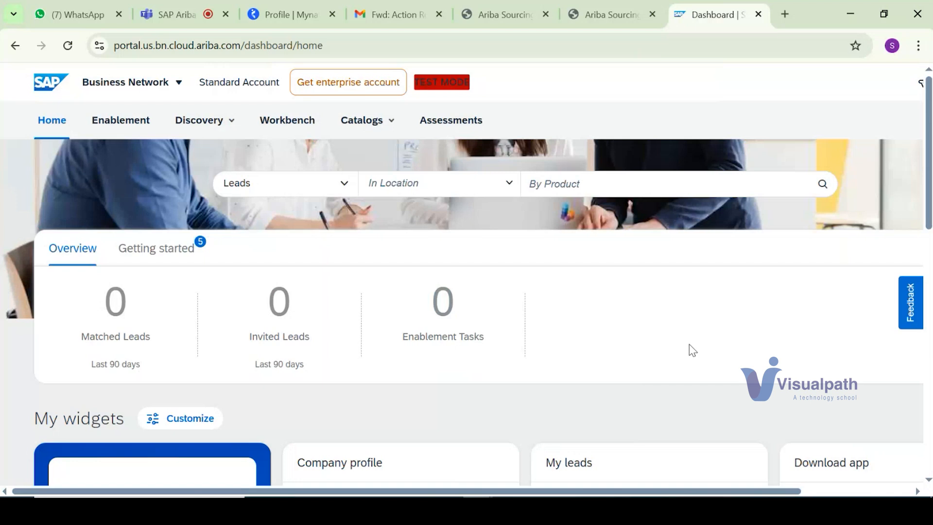
# Step: Switch from Business Network to Ariba Proposals & Questionnaires and postpone the request for product, service and location details
pyautogui.click(162, 88)
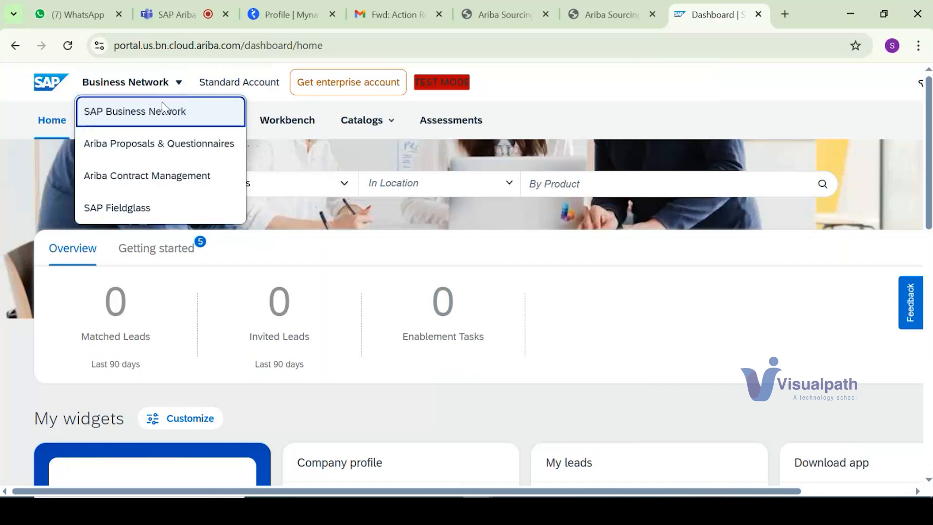
pyautogui.click(167, 144)
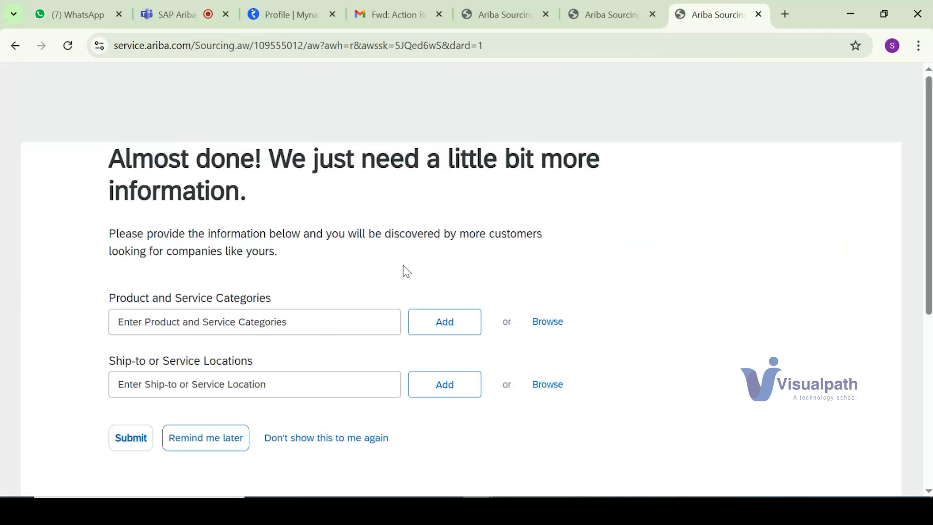
pyautogui.click(192, 446)
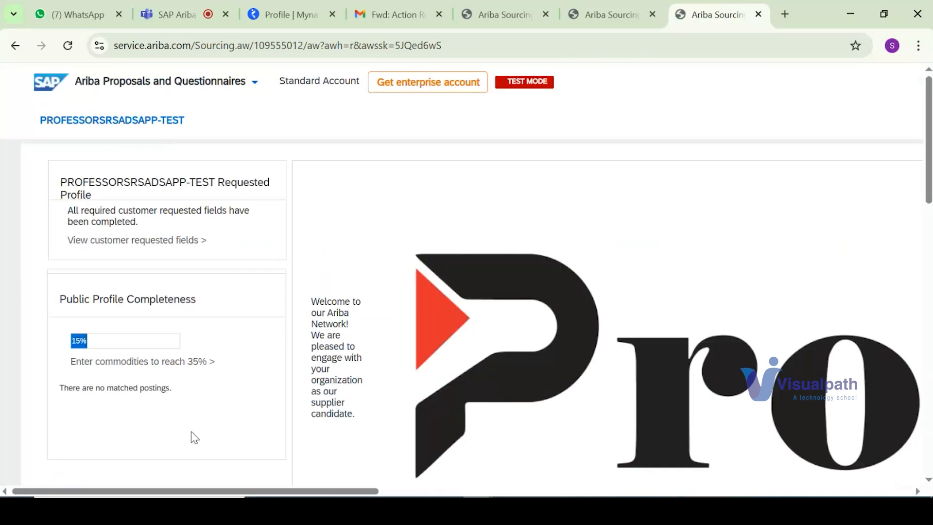
# Step: Find the registration questionnaires on the customer's dashboard and open the Supplier Registration Questionnaire
pyautogui.scroll(-12, 554, 320)
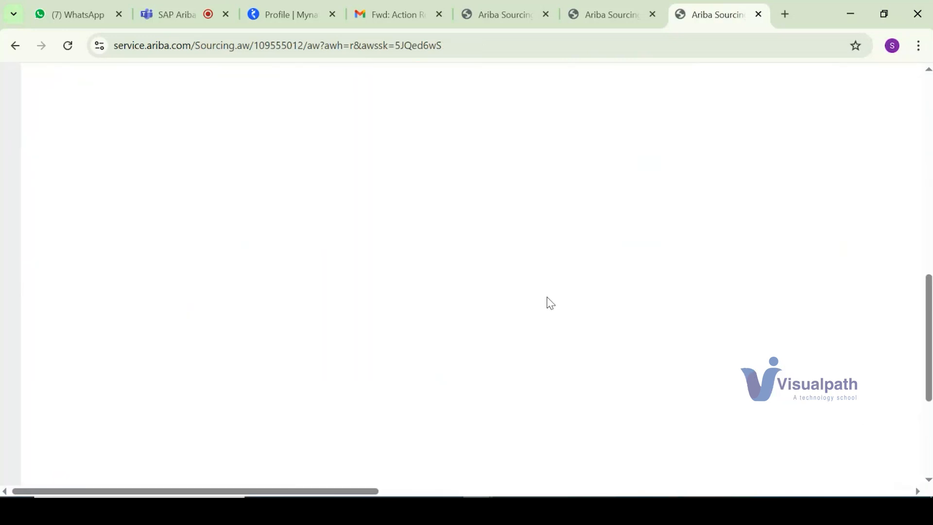
pyautogui.scroll(7, 560, 310)
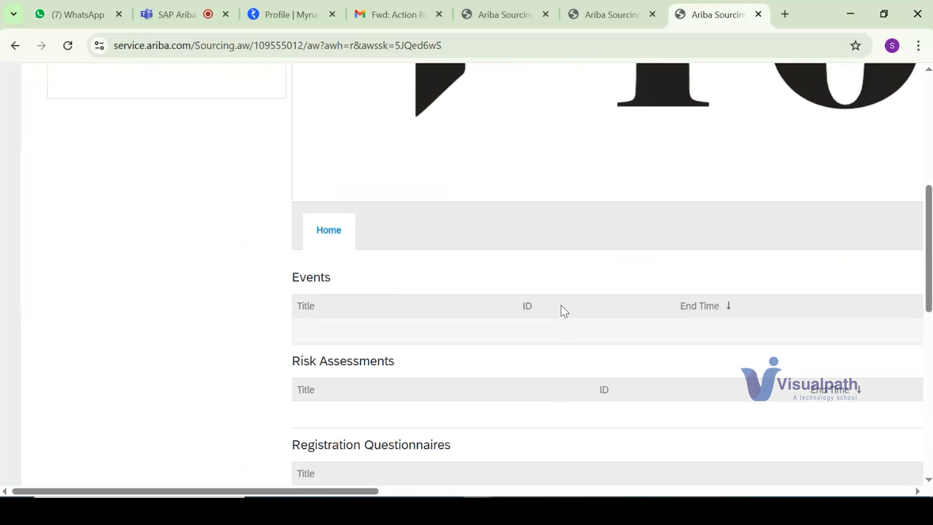
pyautogui.scroll(1, 561, 311)
pyautogui.scroll(-3, 563, 313)
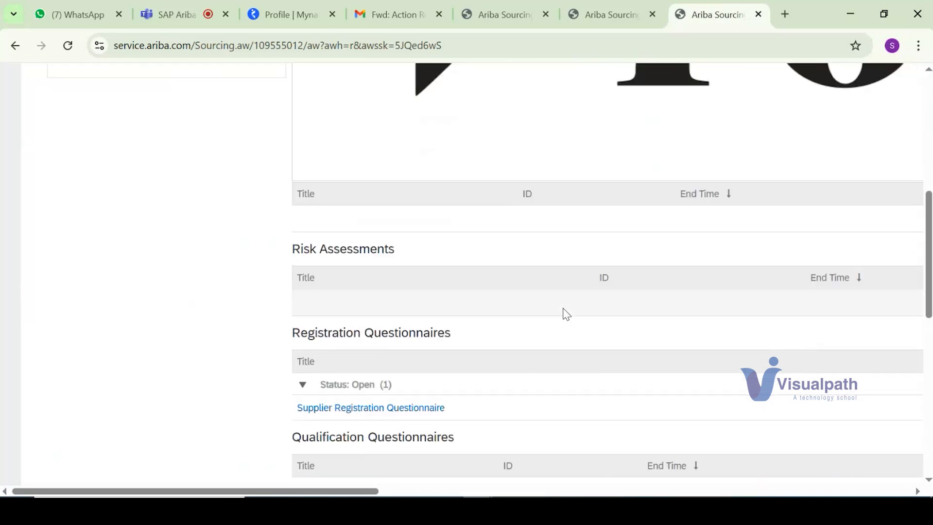
pyautogui.click(440, 412)
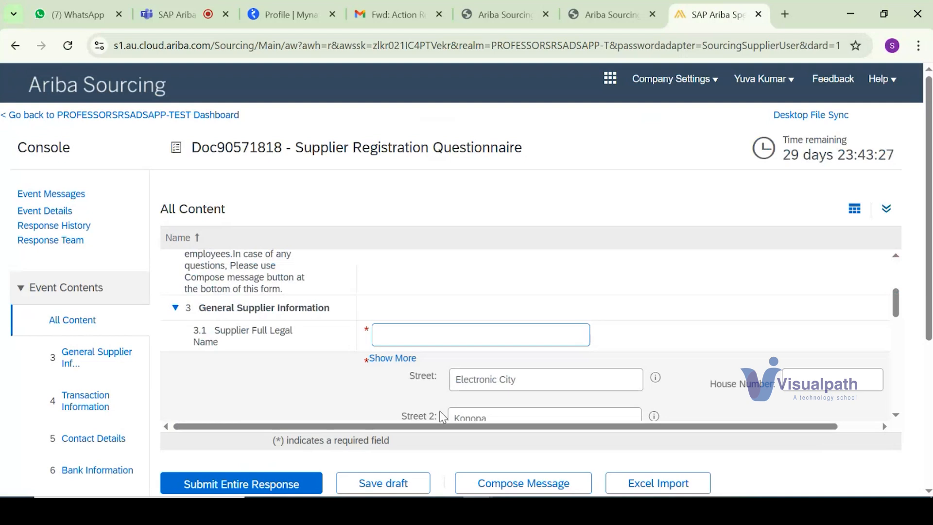
# Step: Examine the registration questionnaire's general, transaction and bank information sections and the time remaining for the response
pyautogui.scroll(-3, 443, 416)
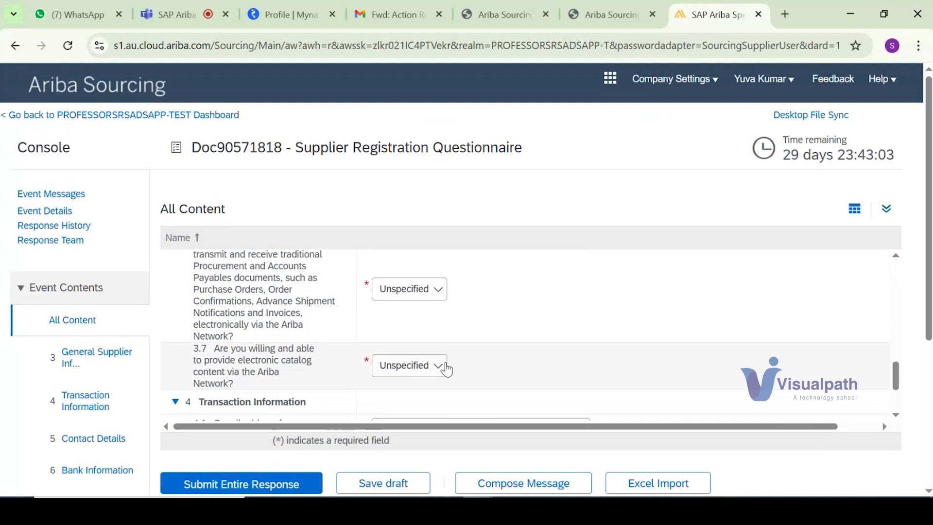
pyautogui.scroll(-2, 450, 362)
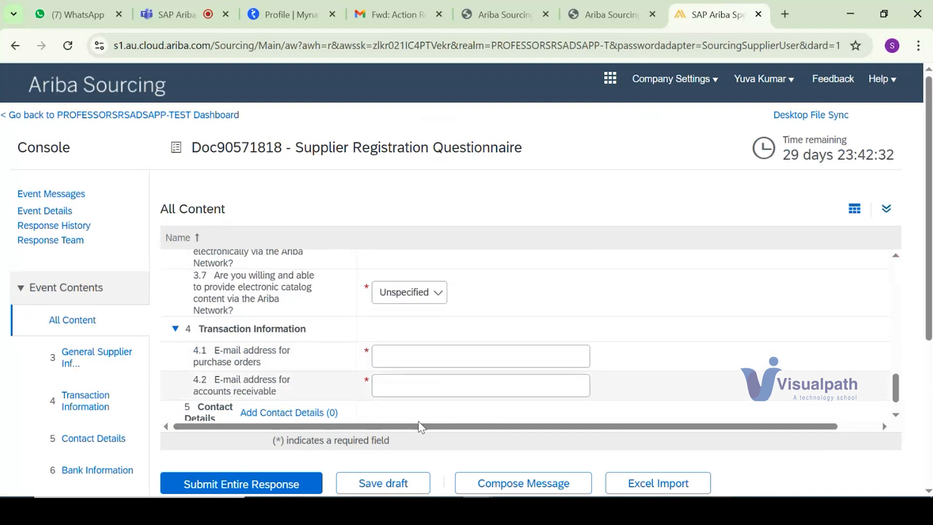
pyautogui.click(97, 471)
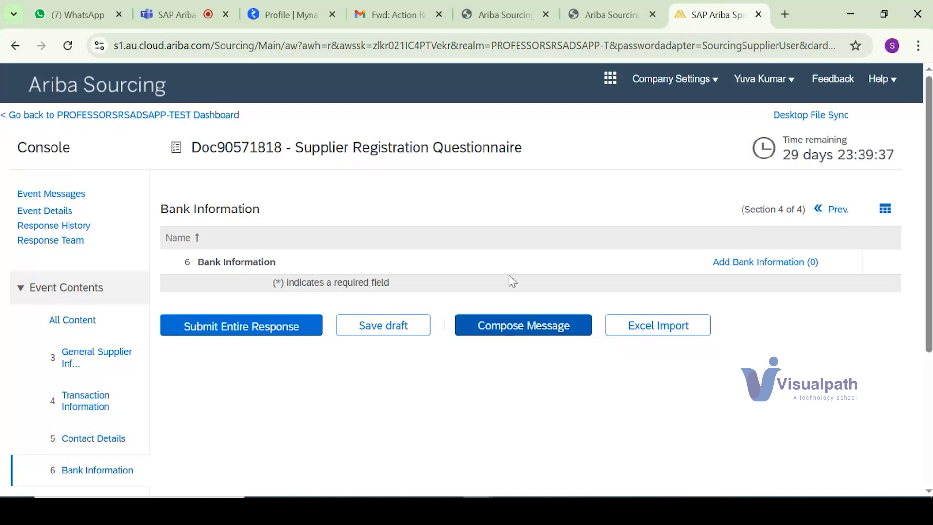
pyautogui.moveTo(783, 156); pyautogui.dragTo(896, 154)
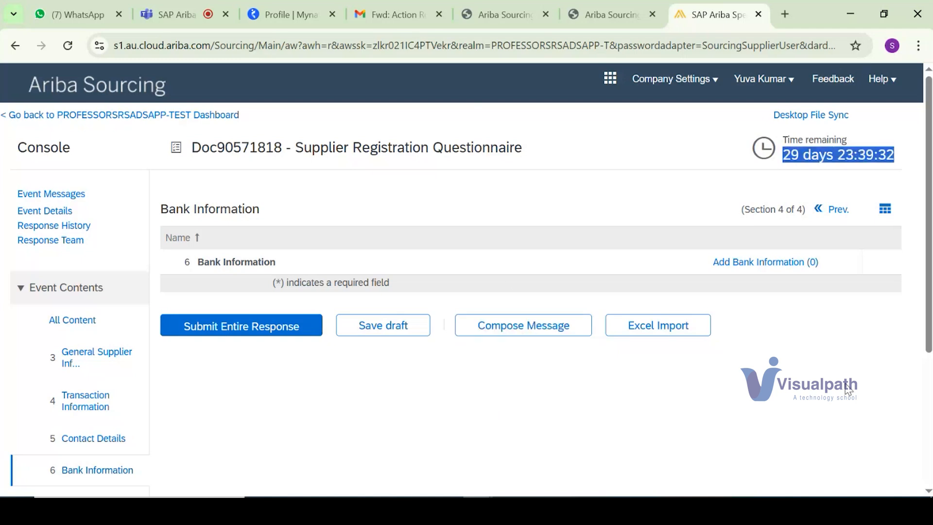